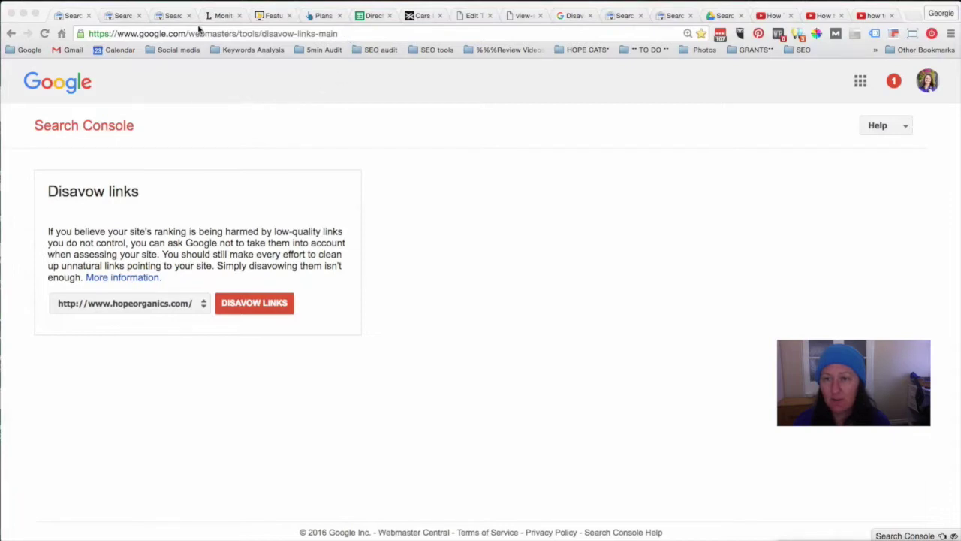
pyautogui.moveTo(347, 34); pyautogui.dragTo(89, 33)
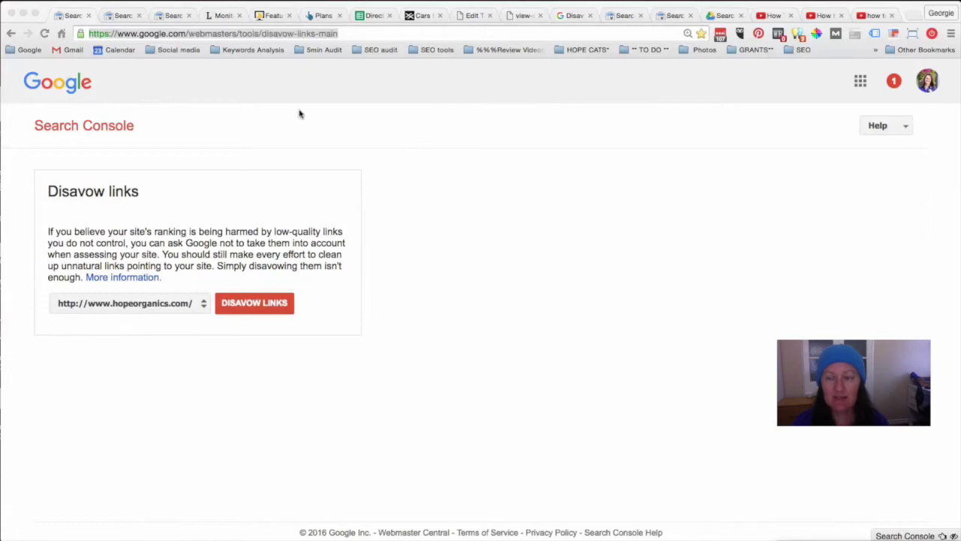
pyautogui.click(124, 17)
pyautogui.click(123, 17)
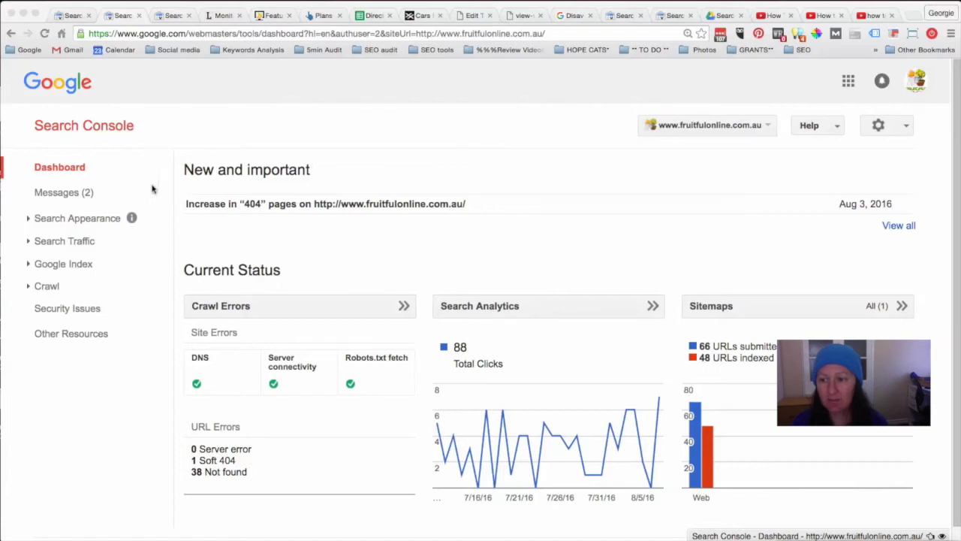
pyautogui.click(30, 219)
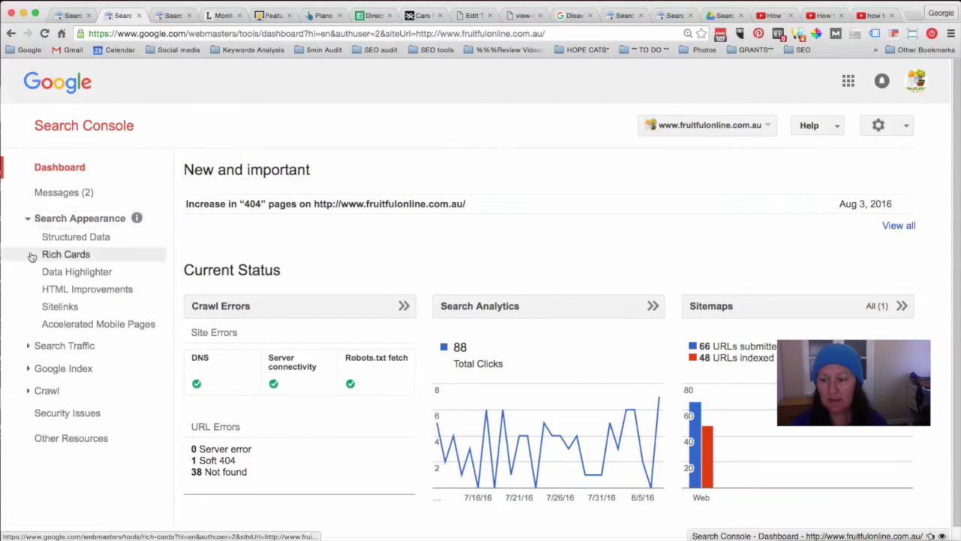
pyautogui.click(28, 346)
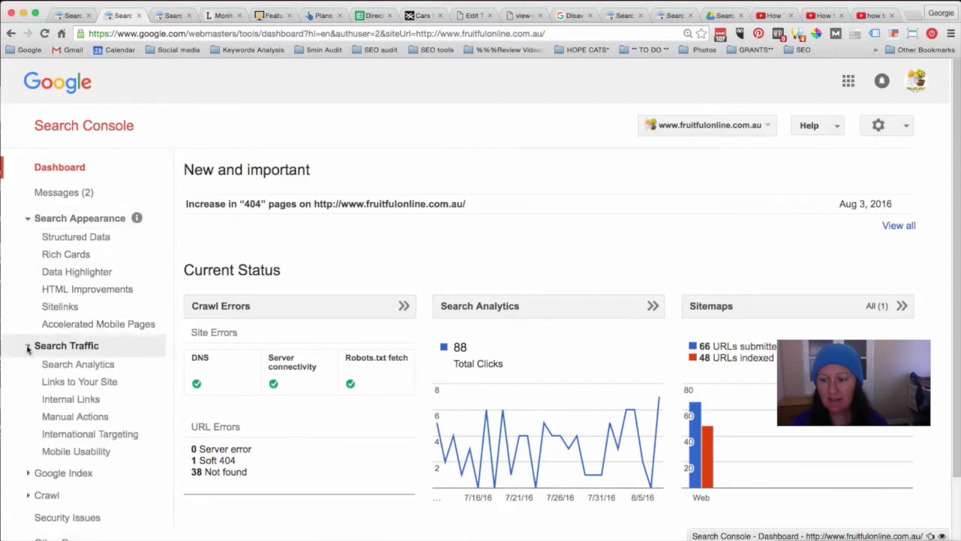
pyautogui.click(87, 385)
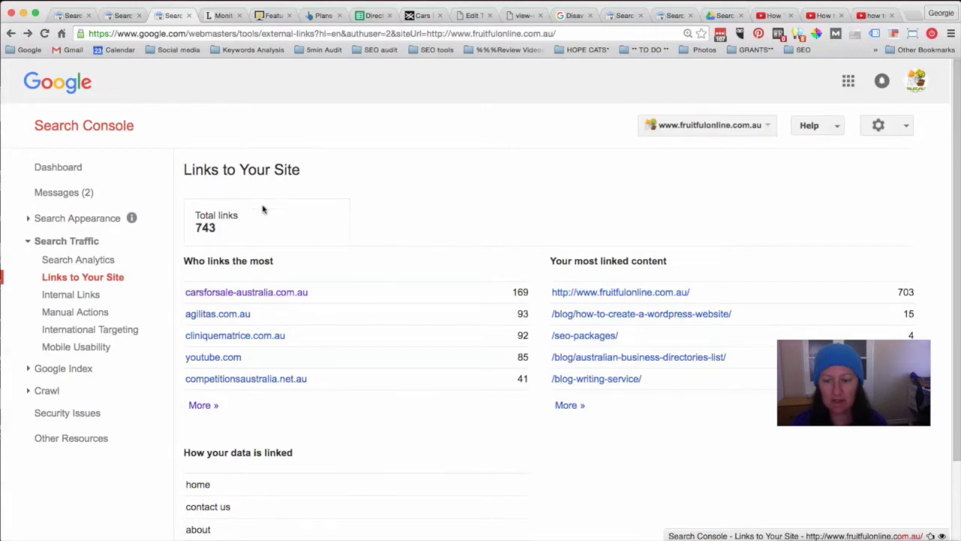
pyautogui.click(202, 407)
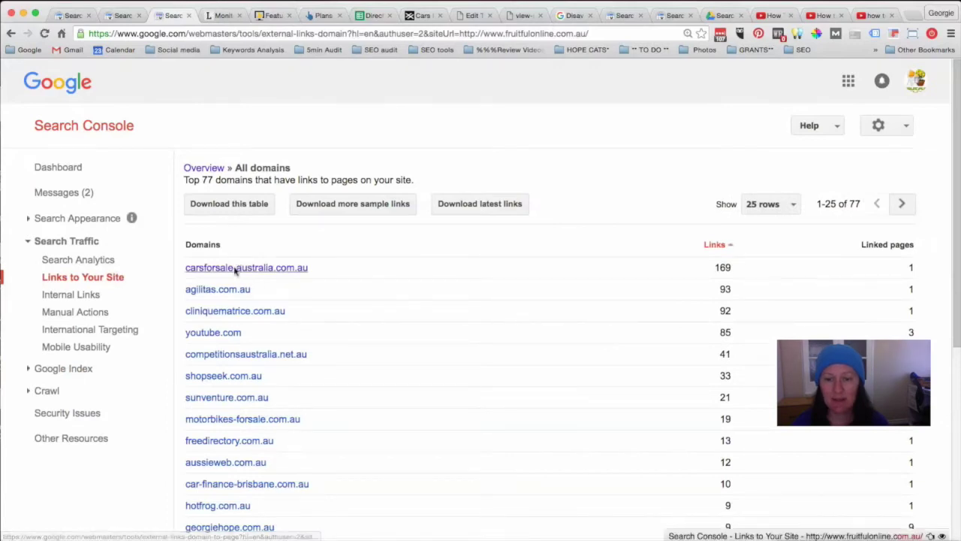
# - Open carsforsale-australia.com.au's link details, then switch to the Directory Listings and Disavow links sheet
pyautogui.click(242, 269)
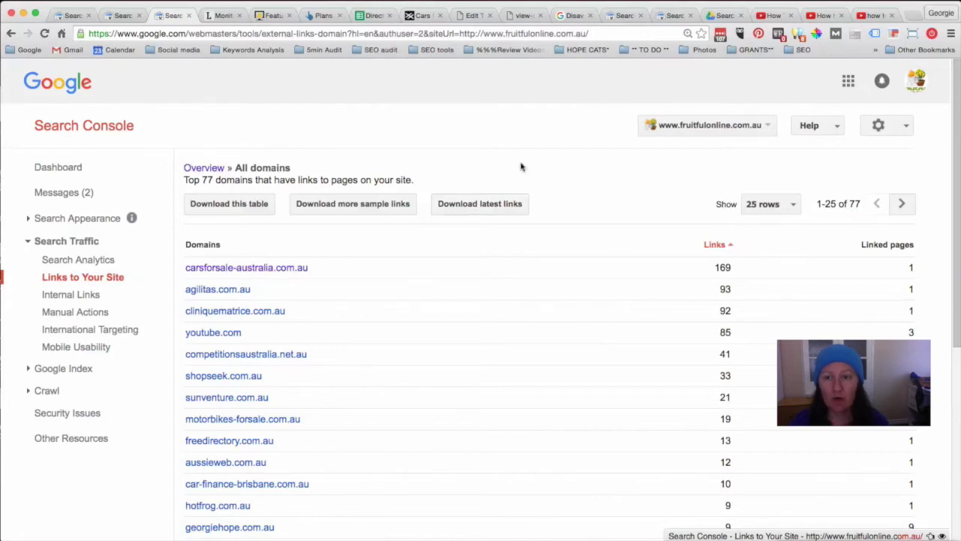
pyautogui.click(370, 17)
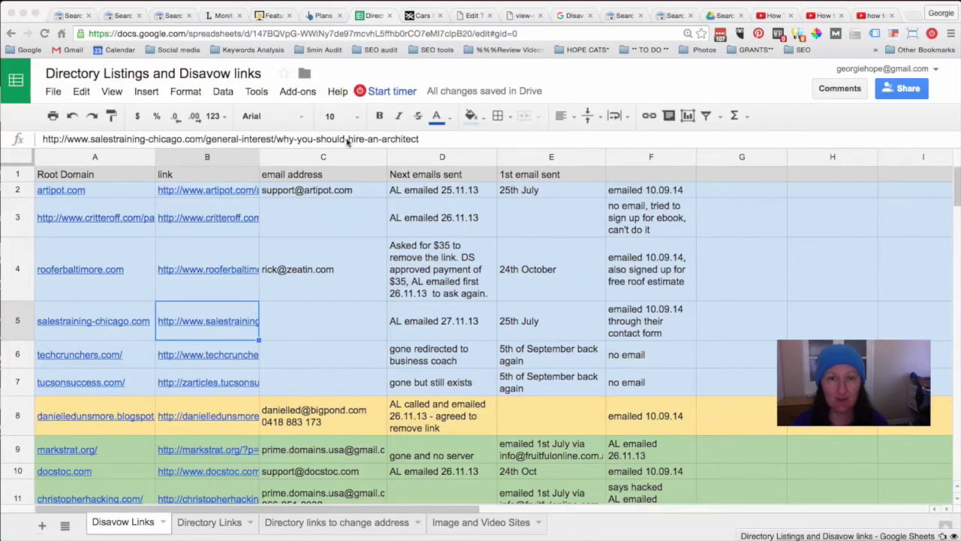
# - Switch to the Linkody homepage, then to the Monitor Backlinks features page
pyautogui.click(224, 16)
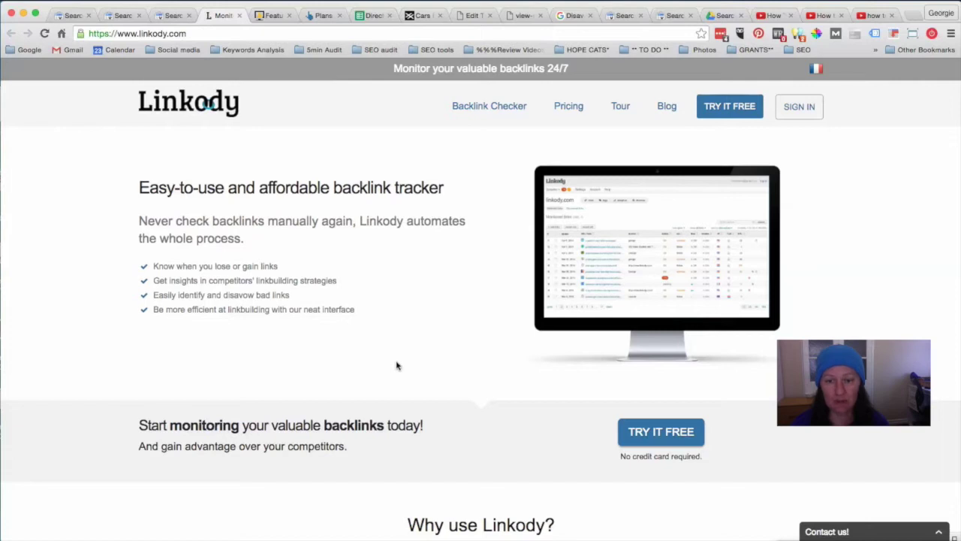
pyautogui.click(272, 18)
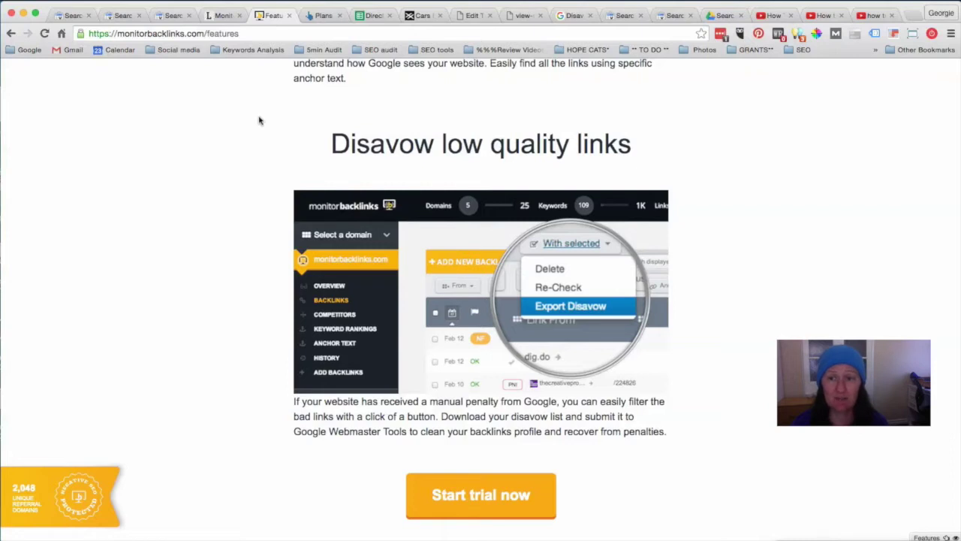
# - Compare the Linkody and Monitor Backlinks disavow features, then bring up Ahrefs' pricing plans
pyautogui.click(222, 16)
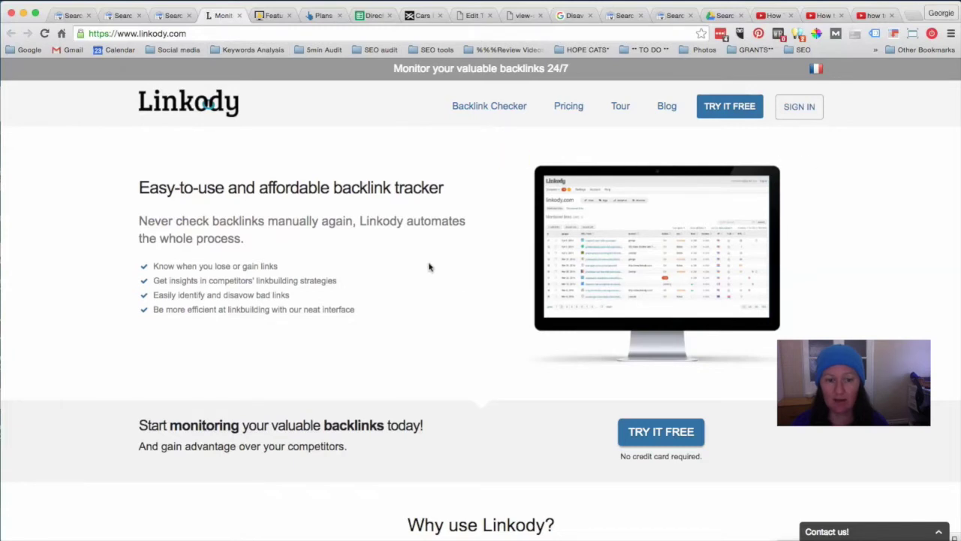
pyautogui.click(272, 16)
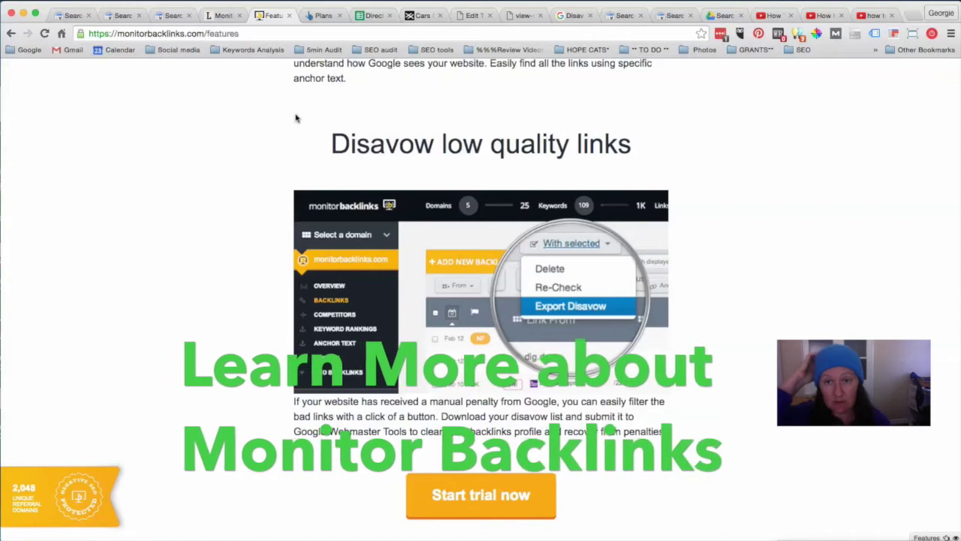
pyautogui.click(318, 19)
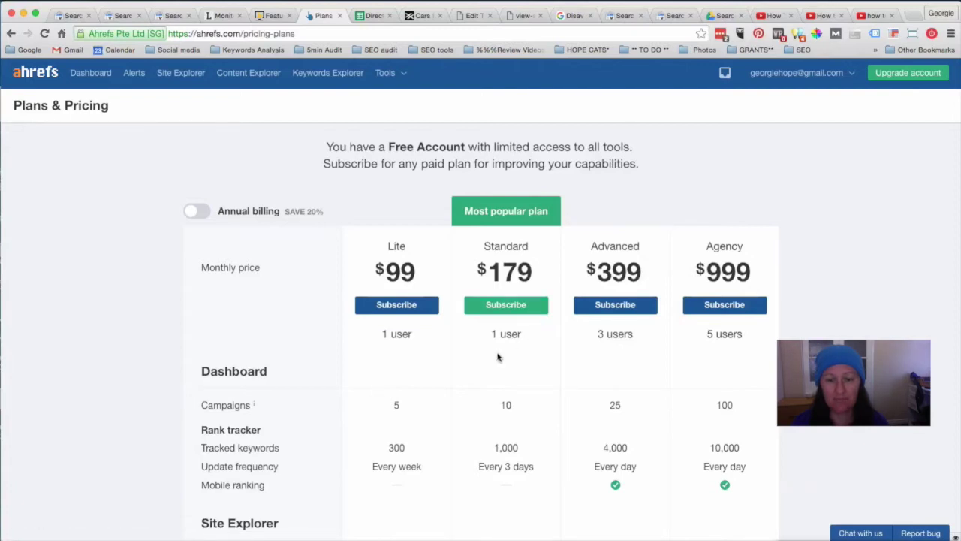
# - Look over the Ahrefs plan prices, then return to Monitor Backlinks' 'Disavow low quality links' feature
pyautogui.scroll(-3, 498, 357)
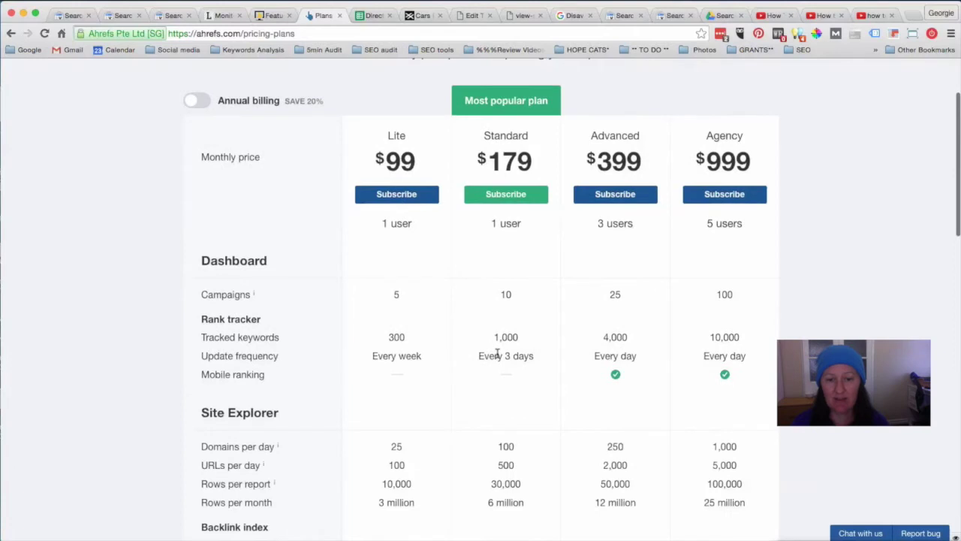
pyautogui.scroll(3, 498, 356)
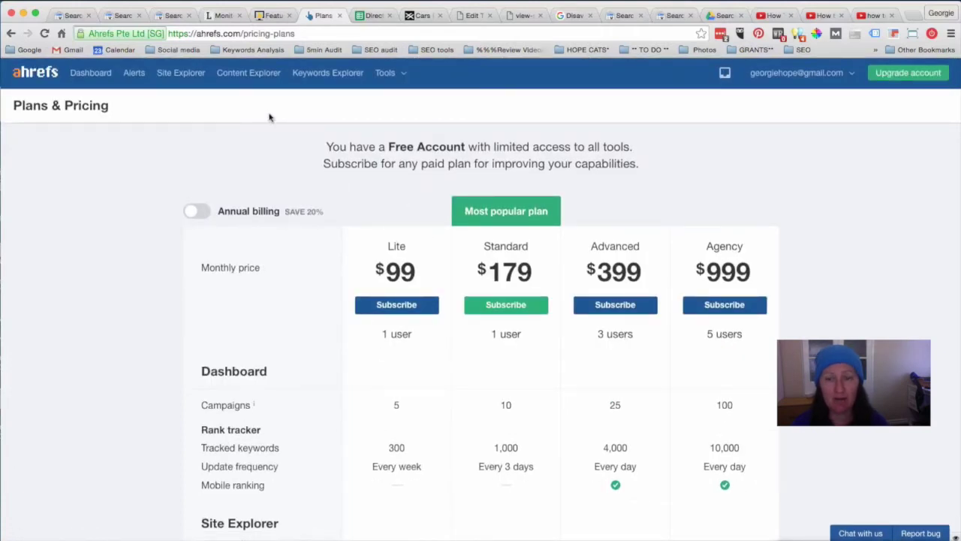
pyautogui.click(269, 18)
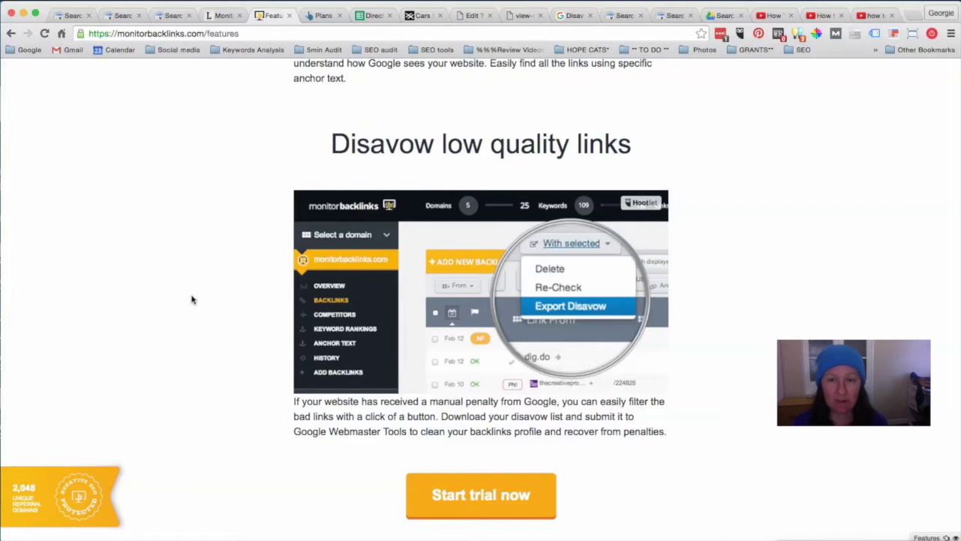
pyautogui.click(373, 17)
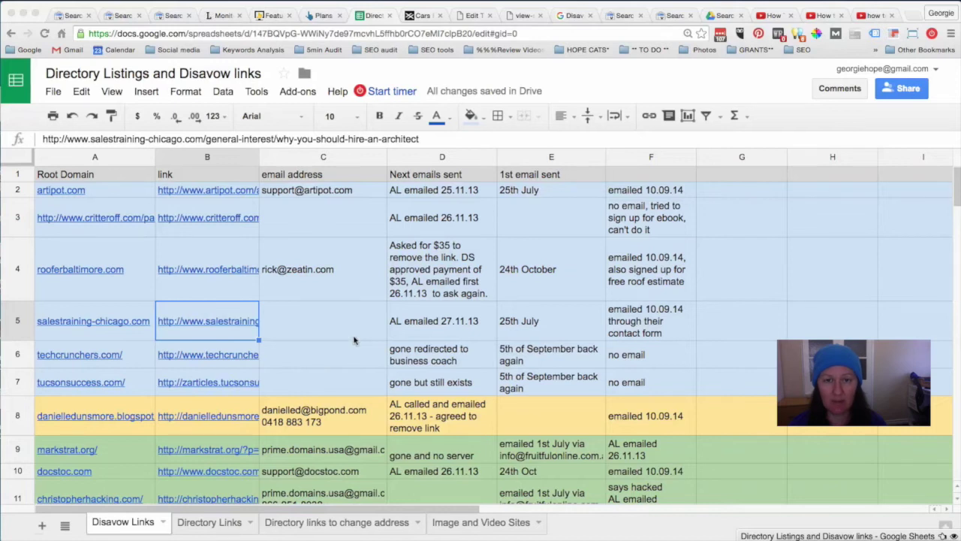
pyautogui.click(168, 15)
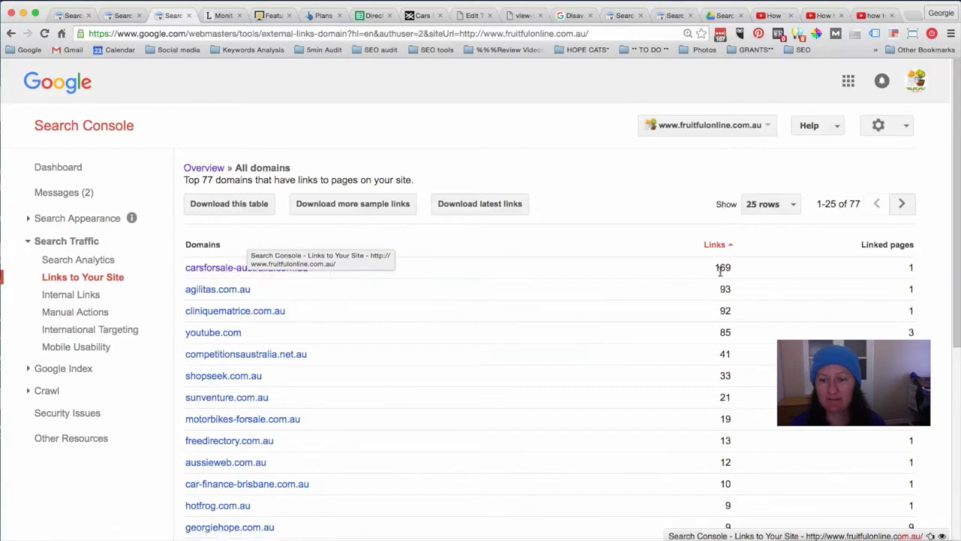
# - Review the 77 linking domains, led by carsforsale-australia.com.au with 169 links
pyautogui.moveTo(195, 271)
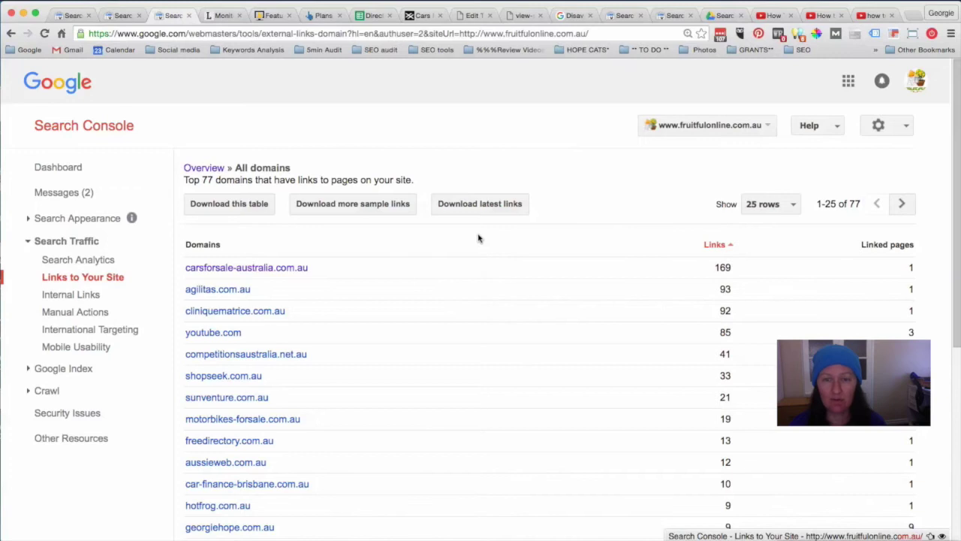
pyautogui.click(422, 16)
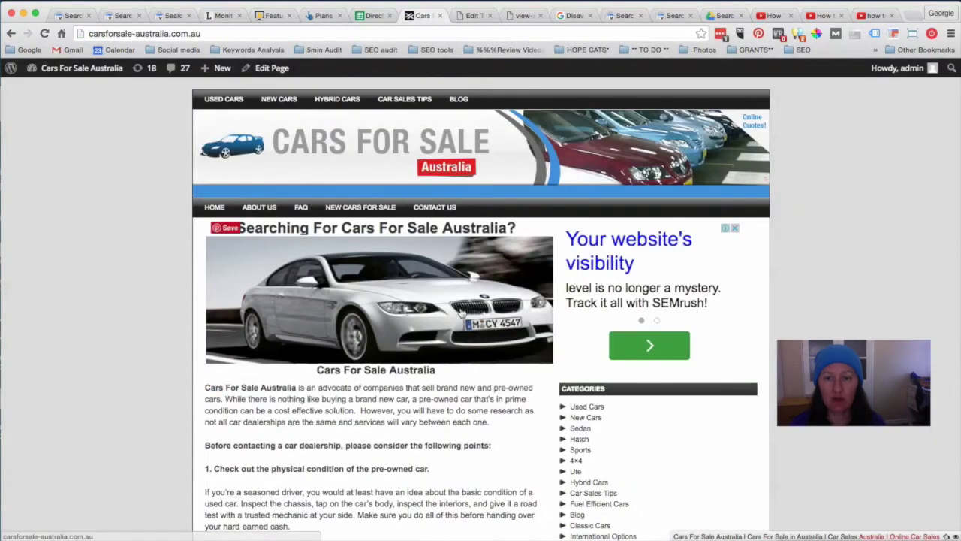
pyautogui.scroll(-10, 533, 328)
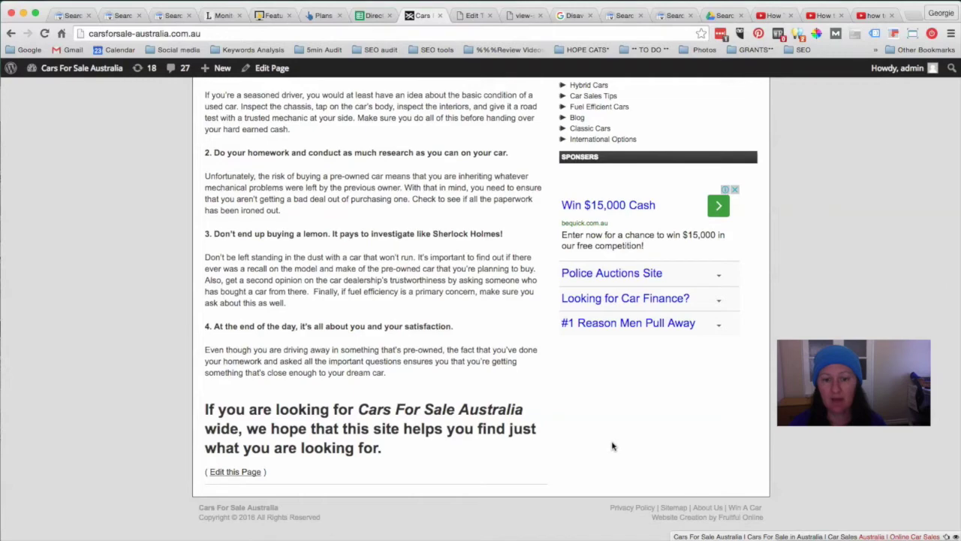
pyautogui.scroll(2, 612, 446)
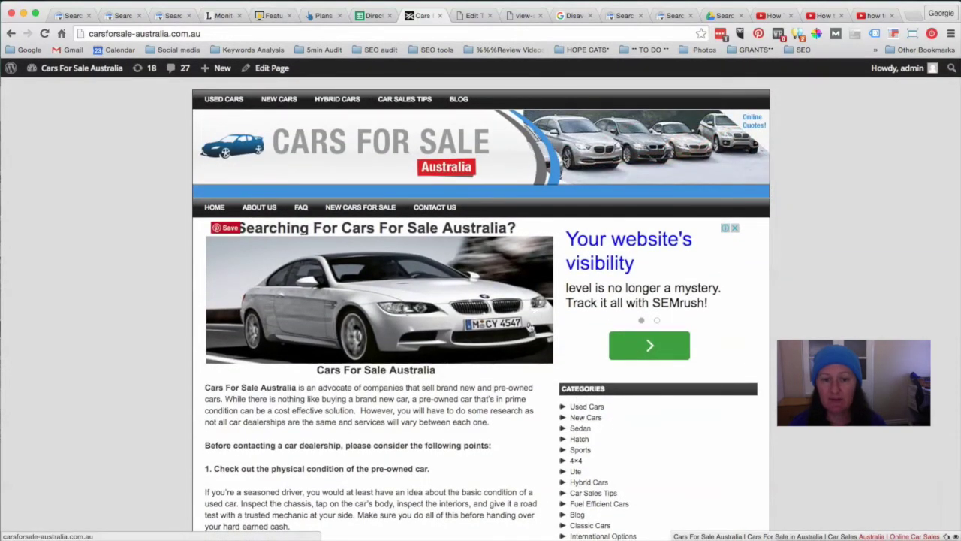
pyautogui.scroll(-5, 524, 348)
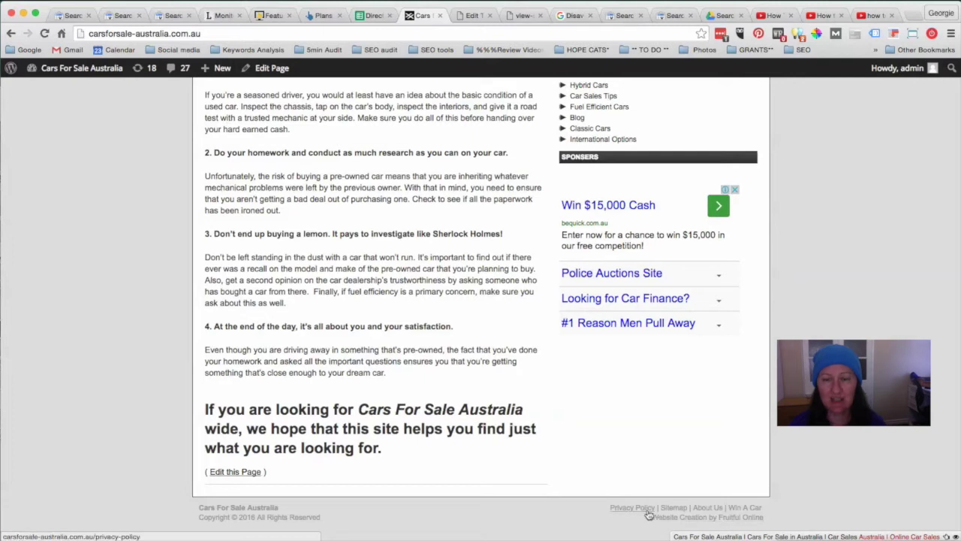
pyautogui.scroll(10, 493, 347)
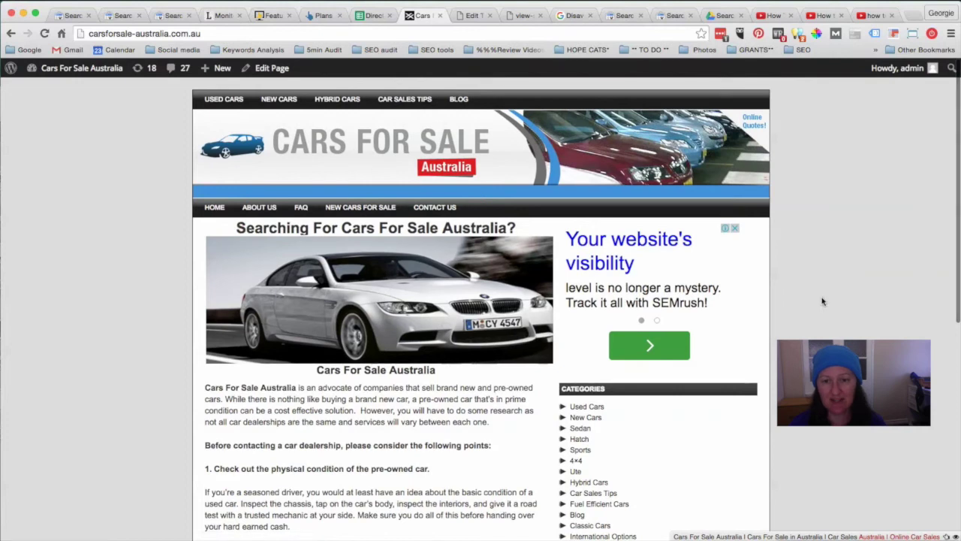
pyautogui.scroll(-10, 822, 301)
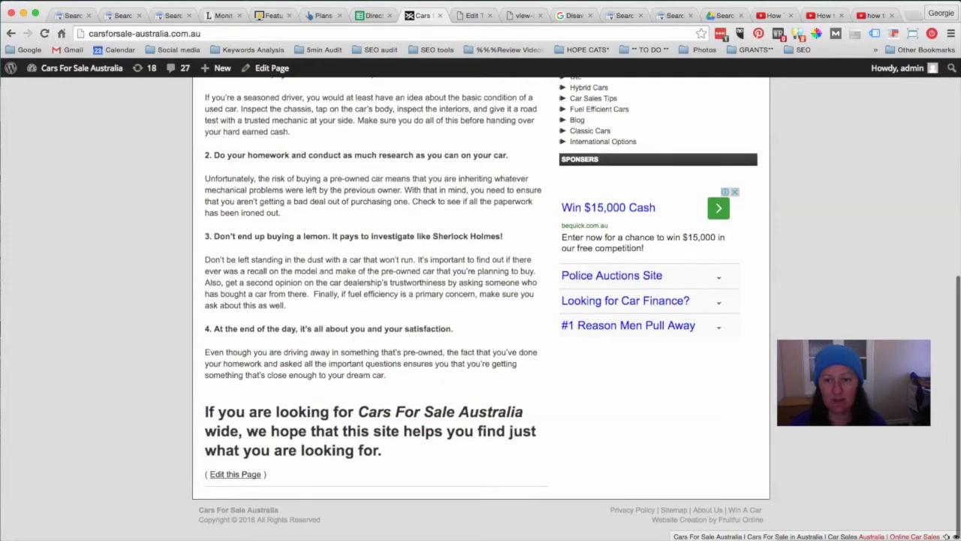
pyautogui.scroll(10, 480, 300)
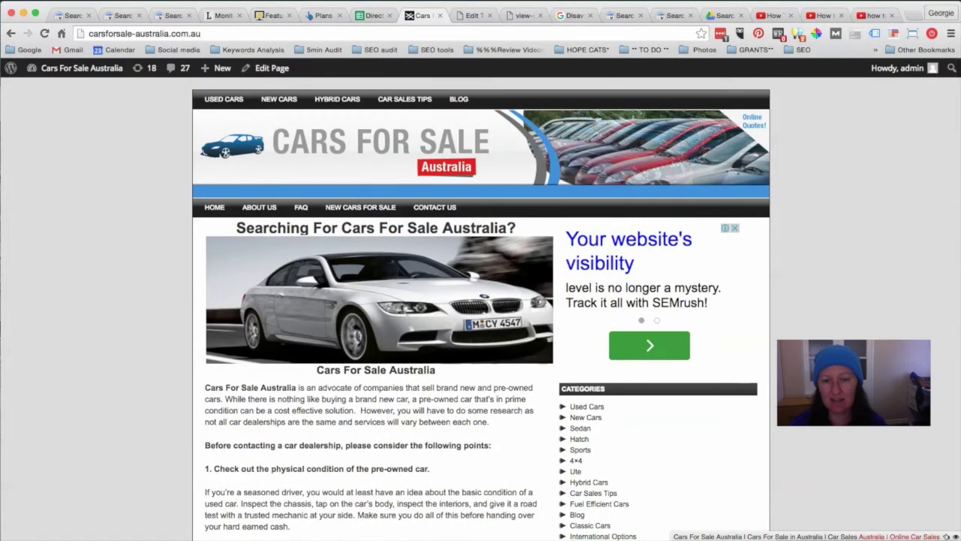
pyautogui.scroll(-10, 767, 471)
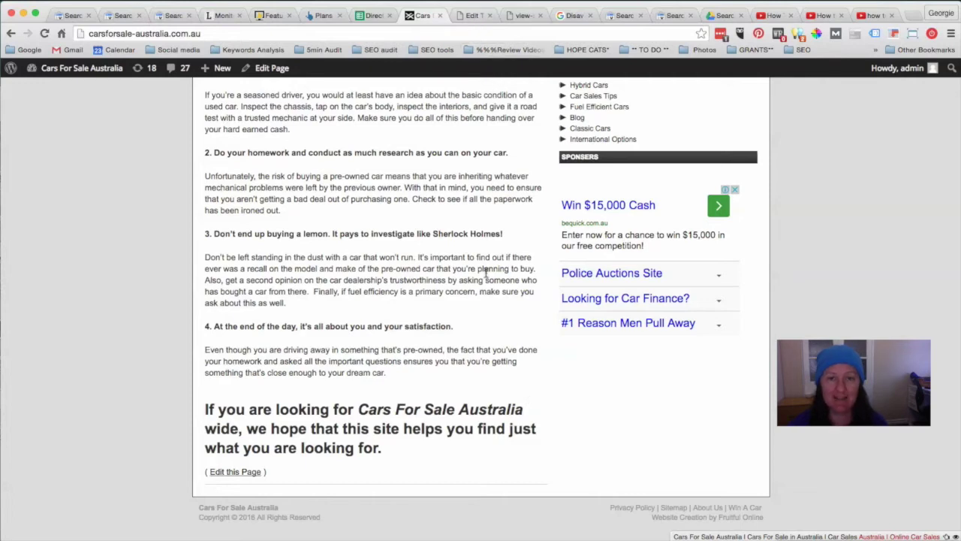
# - Delete the Fruitful Online credit link from footer.php, update the file, and reload the live site
pyautogui.click(473, 16)
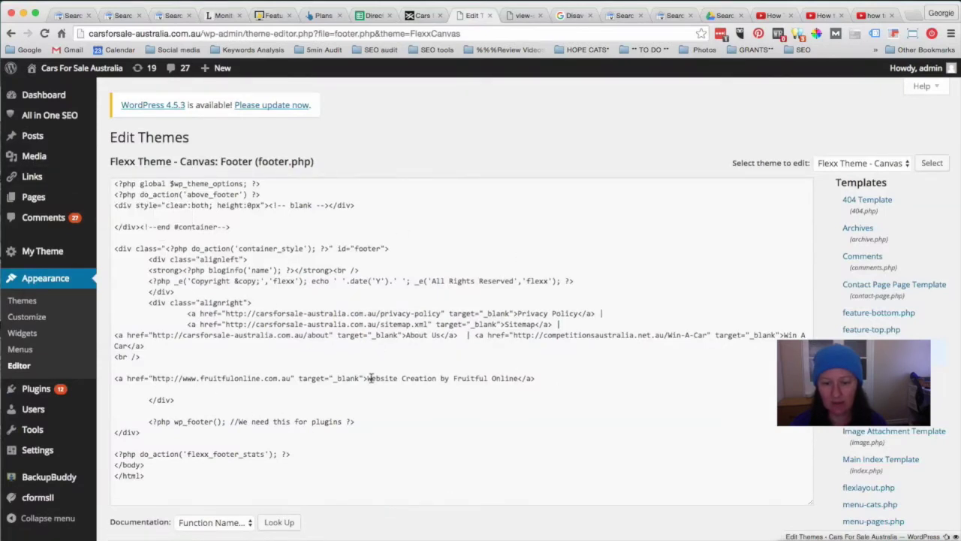
pyautogui.click(555, 378)
pyautogui.moveTo(536, 378); pyautogui.dragTo(109, 377)
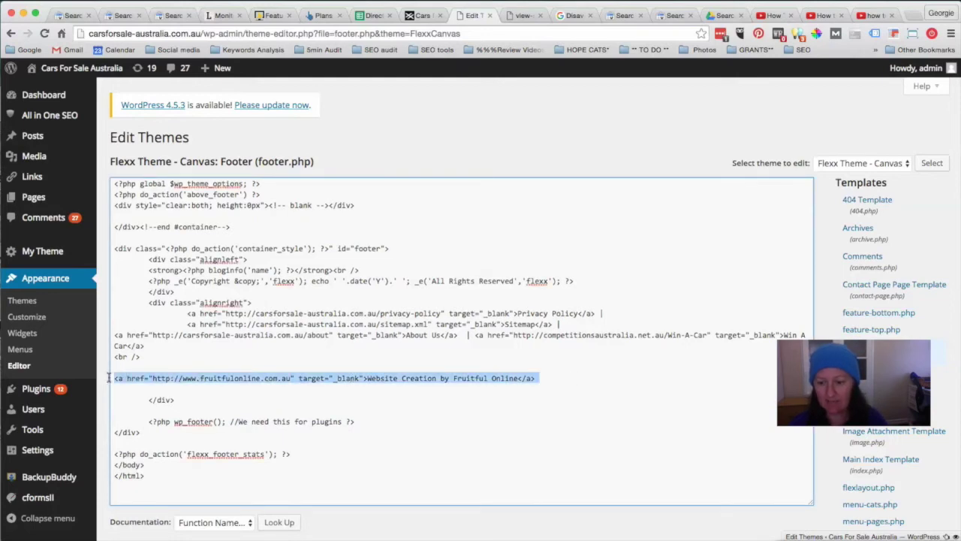
pyautogui.press('BackSpace')
pyautogui.scroll(-5, 457, 375)
pyautogui.click(134, 368)
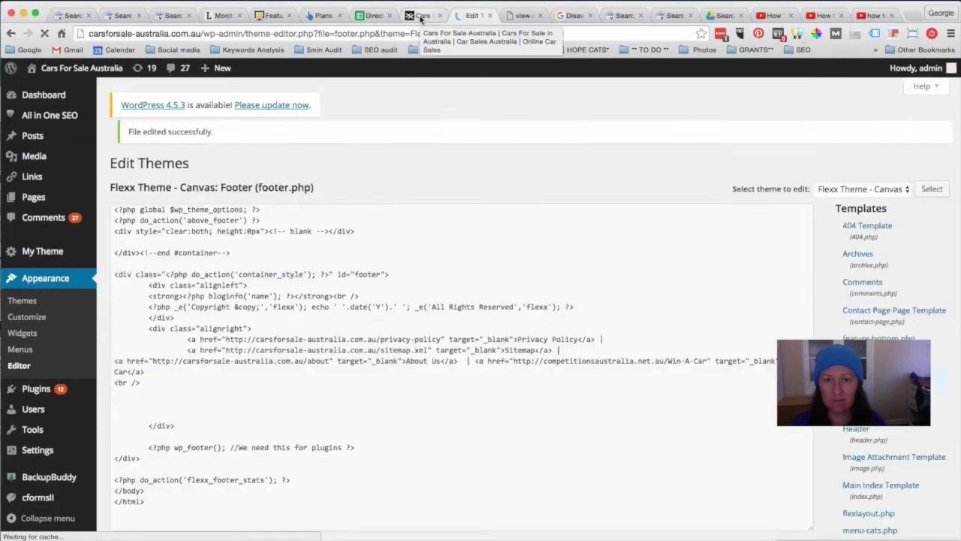
pyautogui.click(421, 16)
pyautogui.click(44, 34)
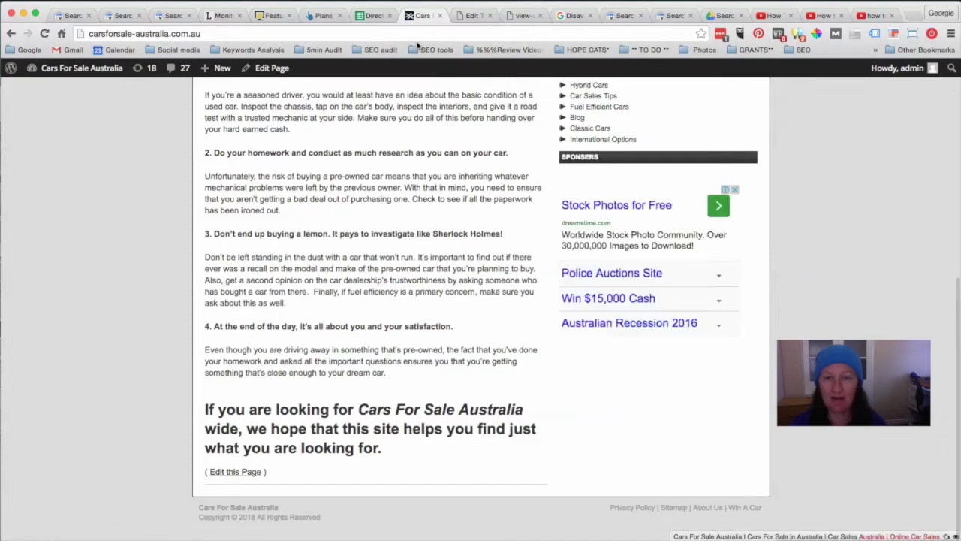
# - Cross-check the Search Console linking domains, the disavow spreadsheet and the Cars For Sale site footer
pyautogui.click(169, 15)
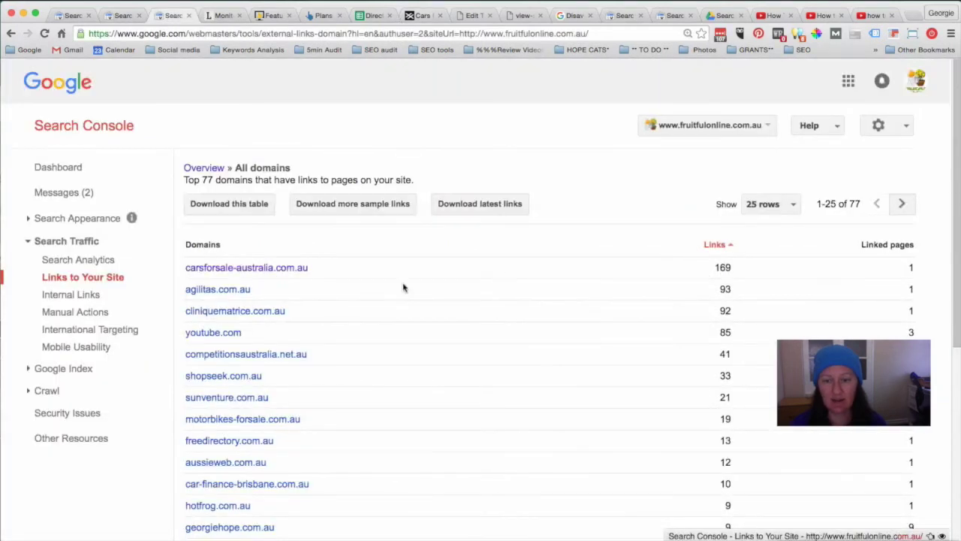
pyautogui.click(373, 18)
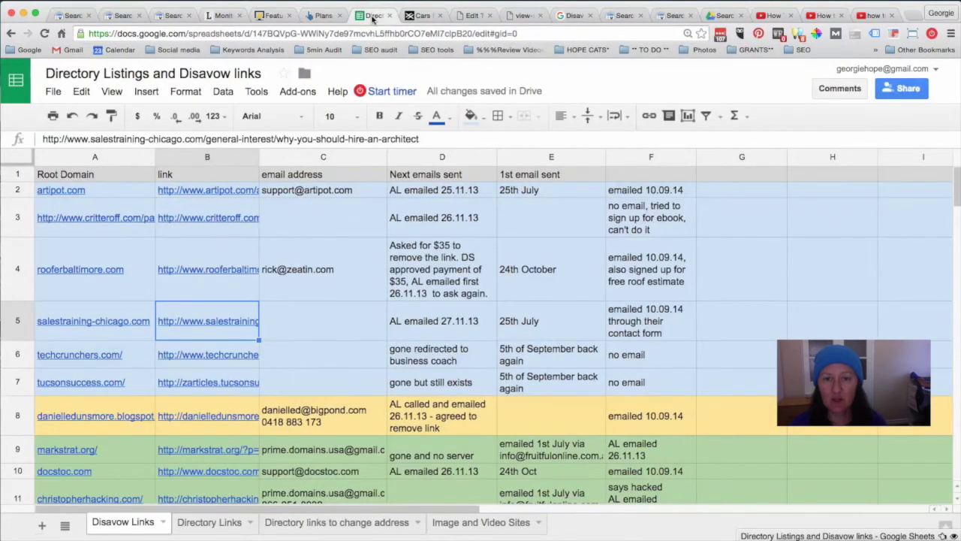
pyautogui.click(421, 17)
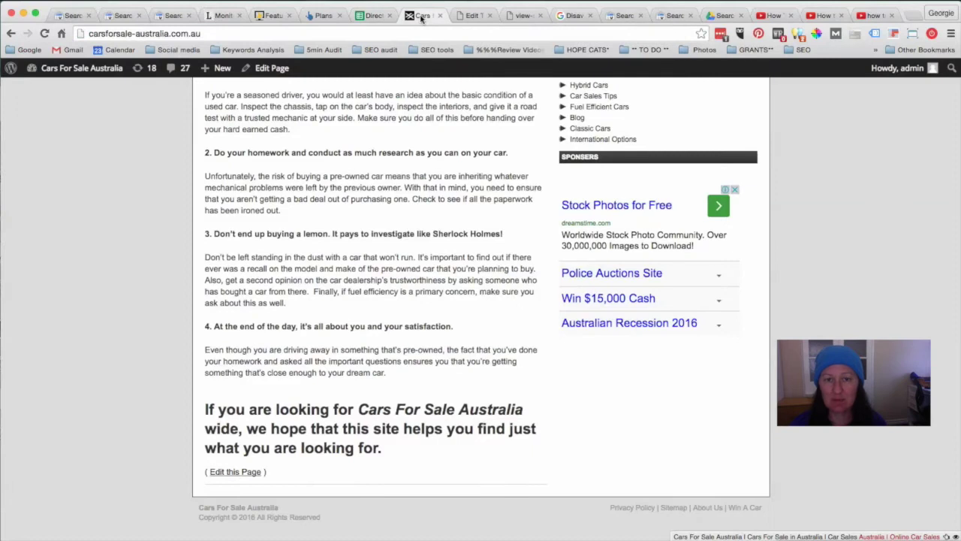
pyautogui.click(373, 16)
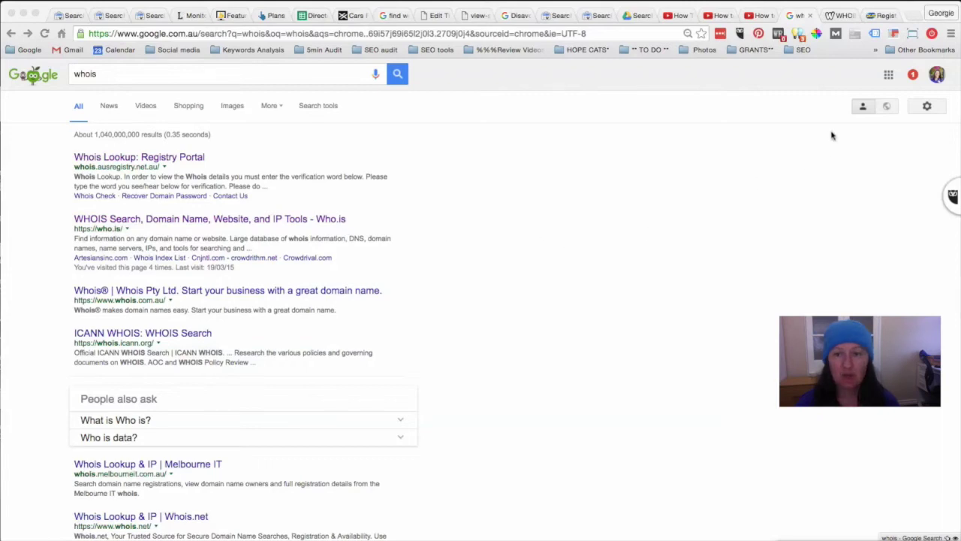
# - Run a who.is lookup on rooferbaltimore.com and review its registrar and contact data
pyautogui.click(839, 17)
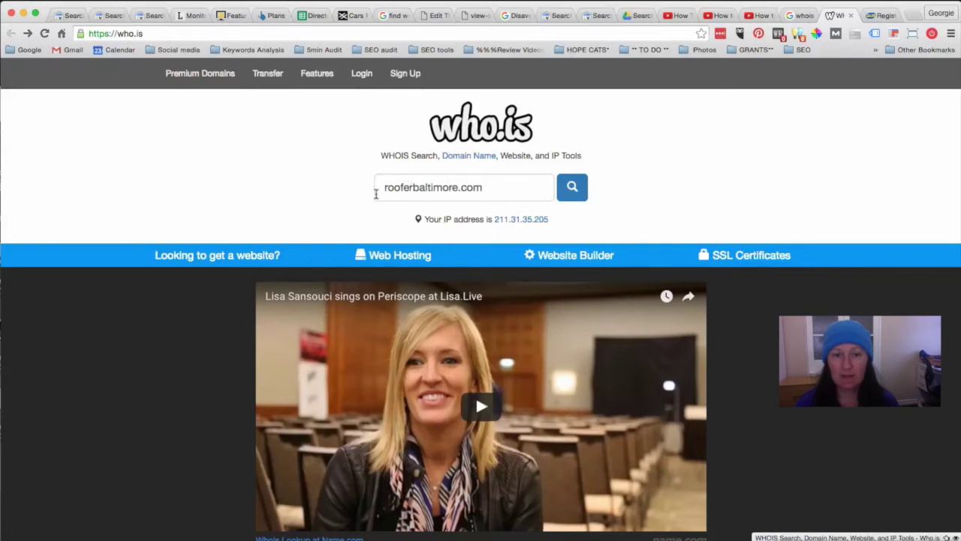
pyautogui.click(572, 190)
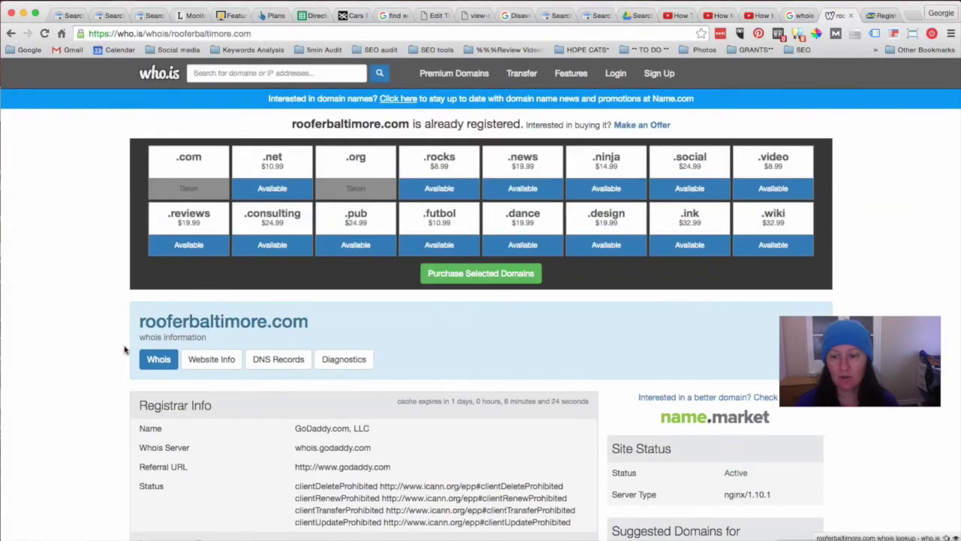
pyautogui.scroll(-5, 125, 350)
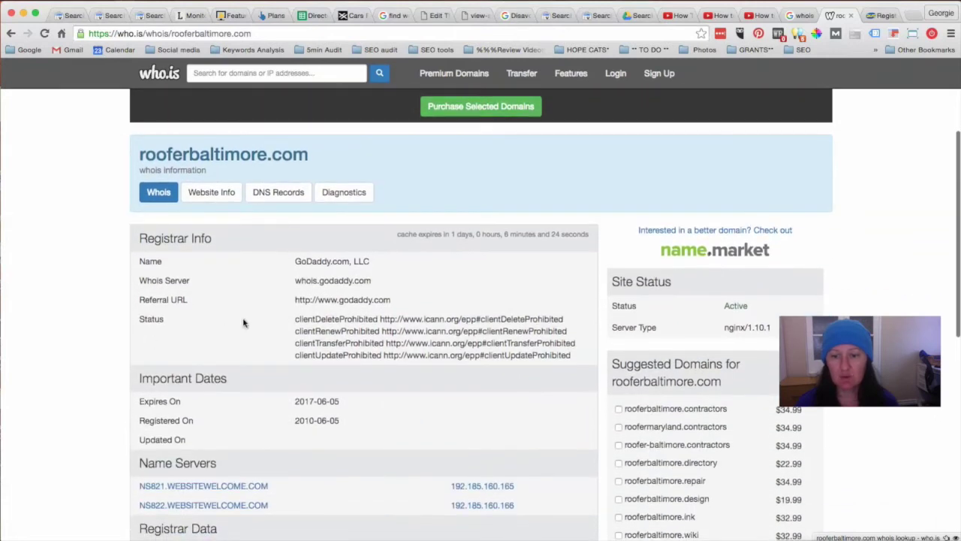
pyautogui.scroll(-10, 244, 323)
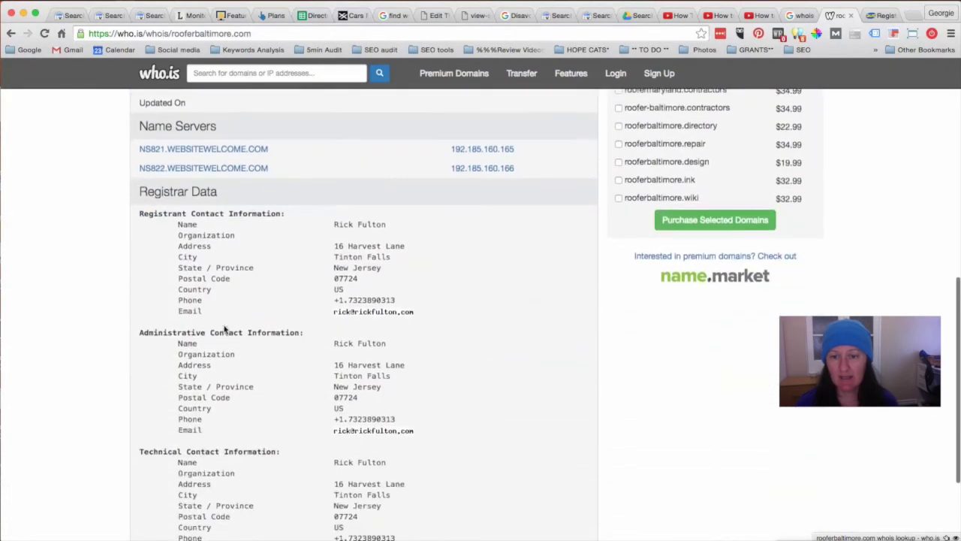
pyautogui.scroll(-3, 224, 328)
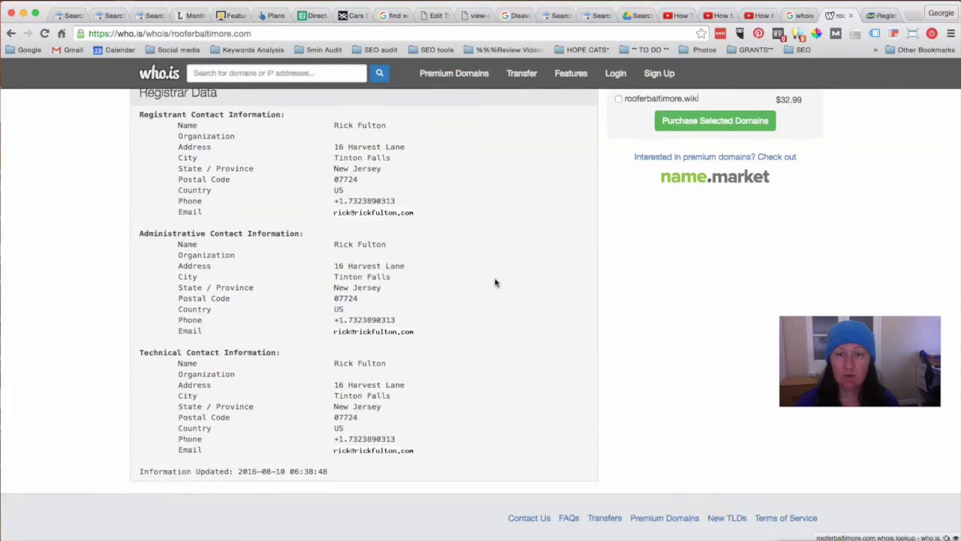
pyautogui.scroll(1, 493, 279)
pyautogui.scroll(2, 535, 305)
pyautogui.scroll(5, 534, 306)
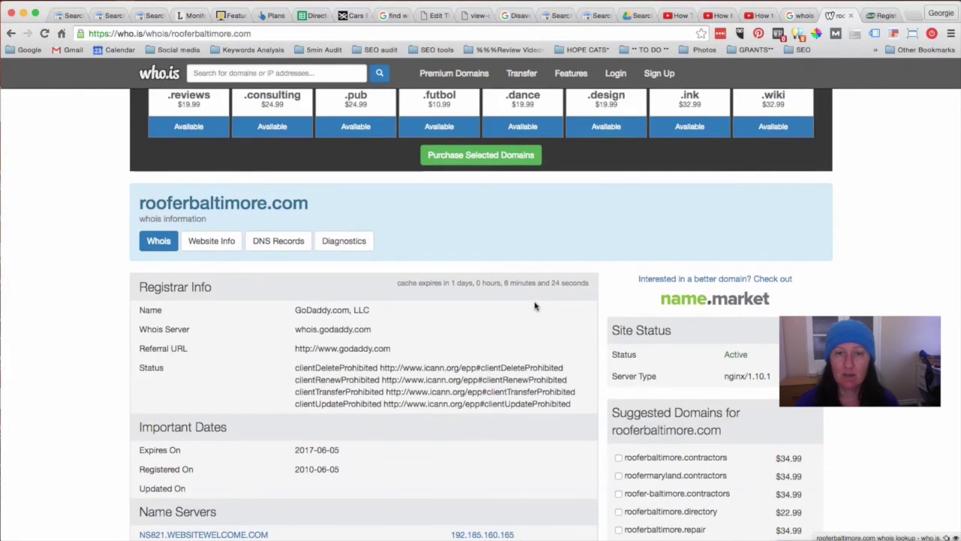
pyautogui.scroll(-7, 534, 305)
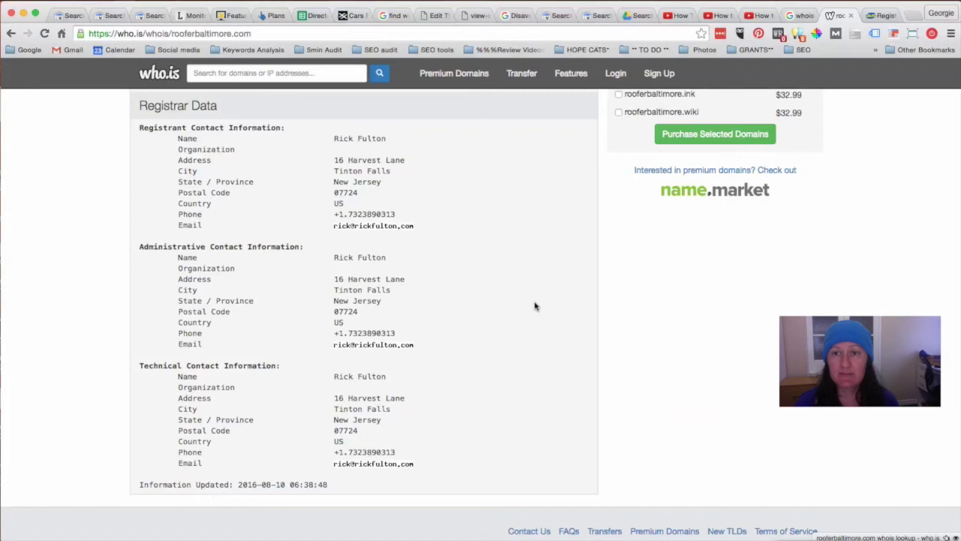
pyautogui.click(231, 15)
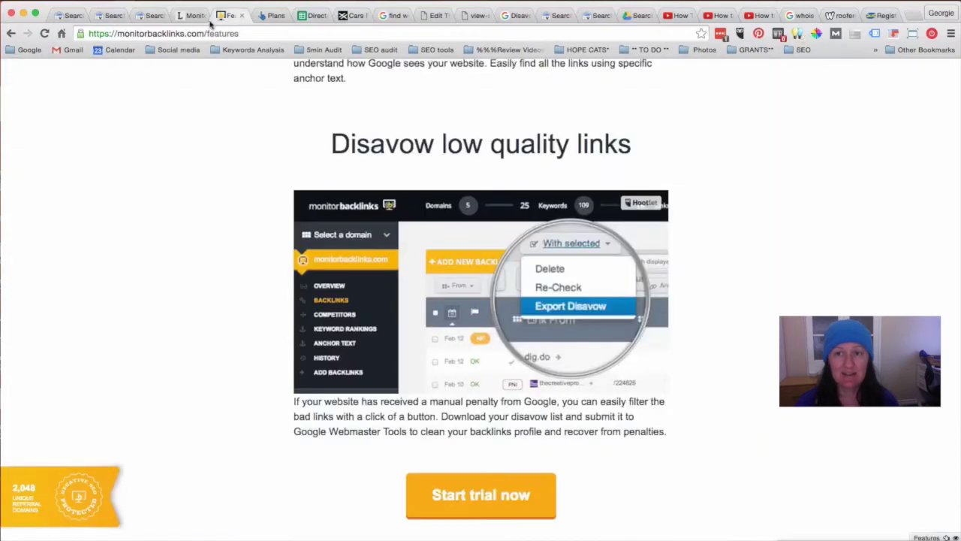
# - Compare the Linkody and Monitor Backlinks disavow features, check the spreadsheet, then open Search Console's Disavow links tool
pyautogui.click(192, 16)
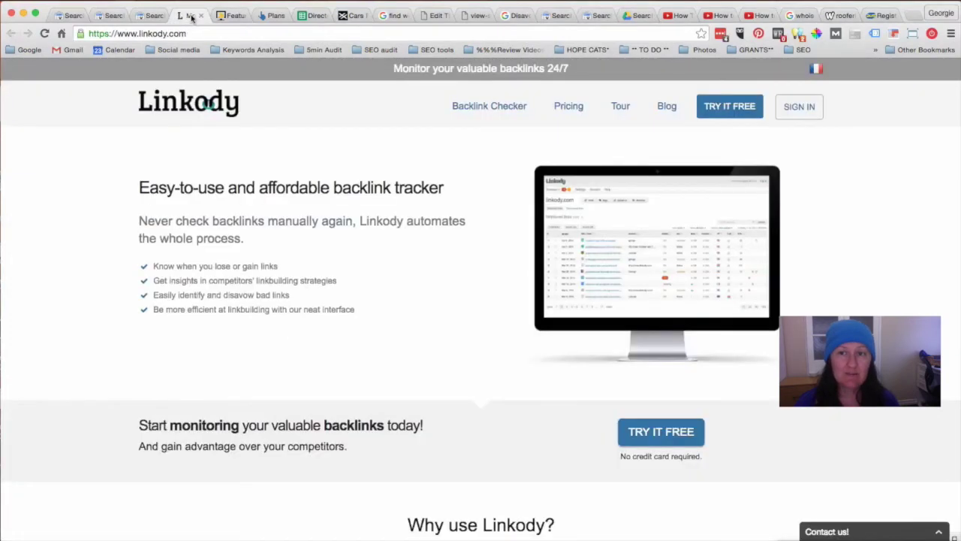
pyautogui.click(229, 16)
pyautogui.click(192, 16)
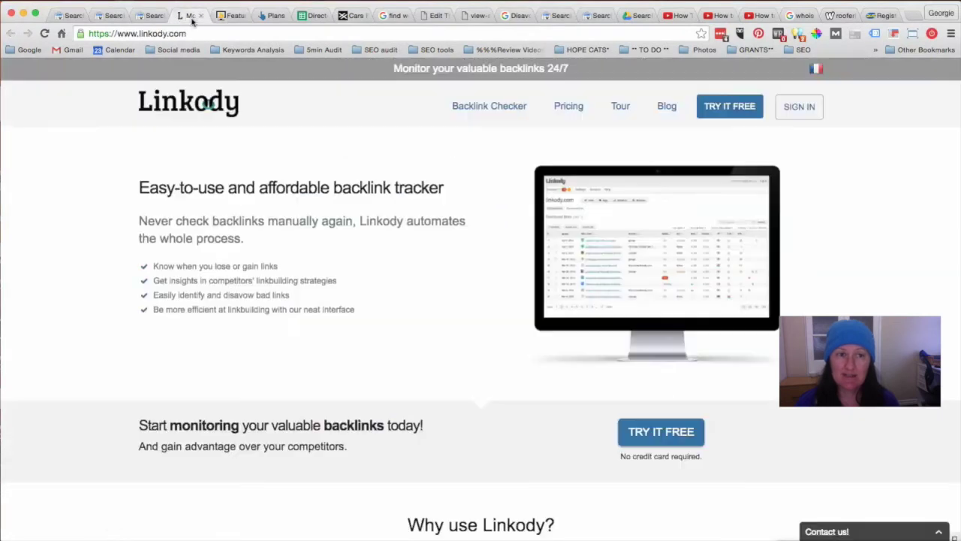
pyautogui.click(230, 16)
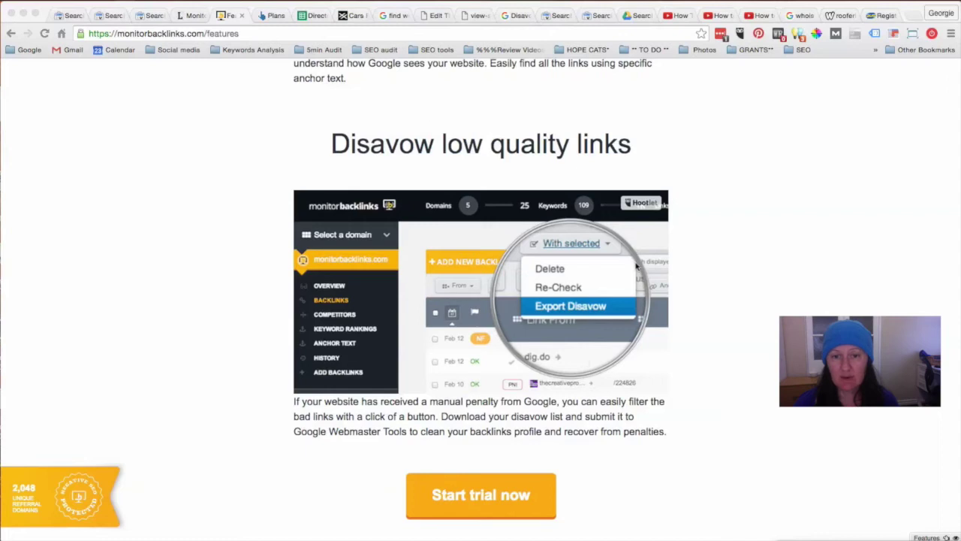
pyautogui.click(311, 16)
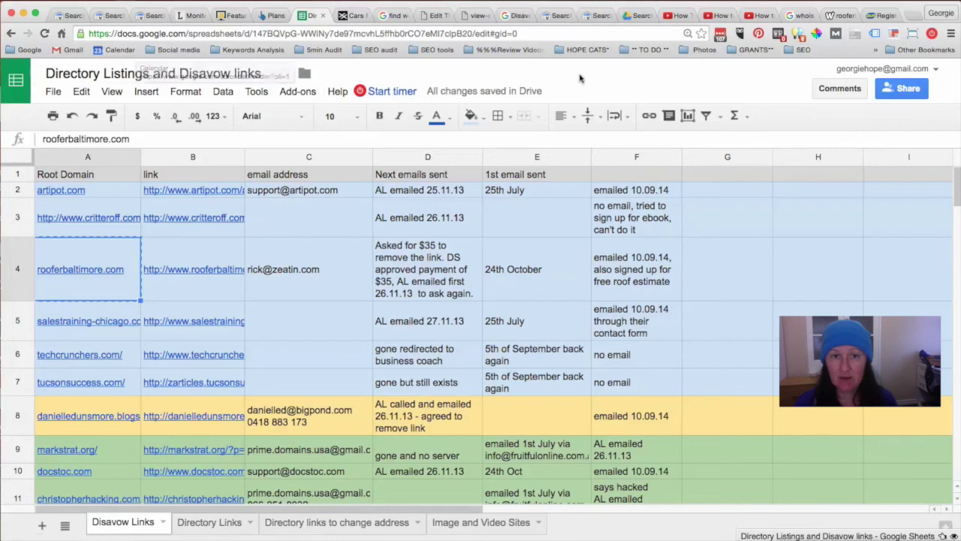
pyautogui.click(554, 17)
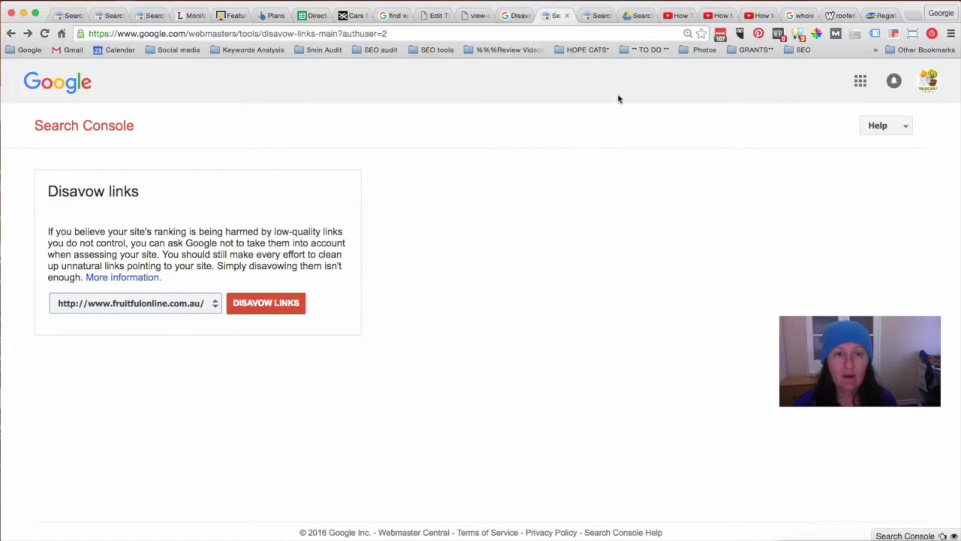
pyautogui.click(599, 20)
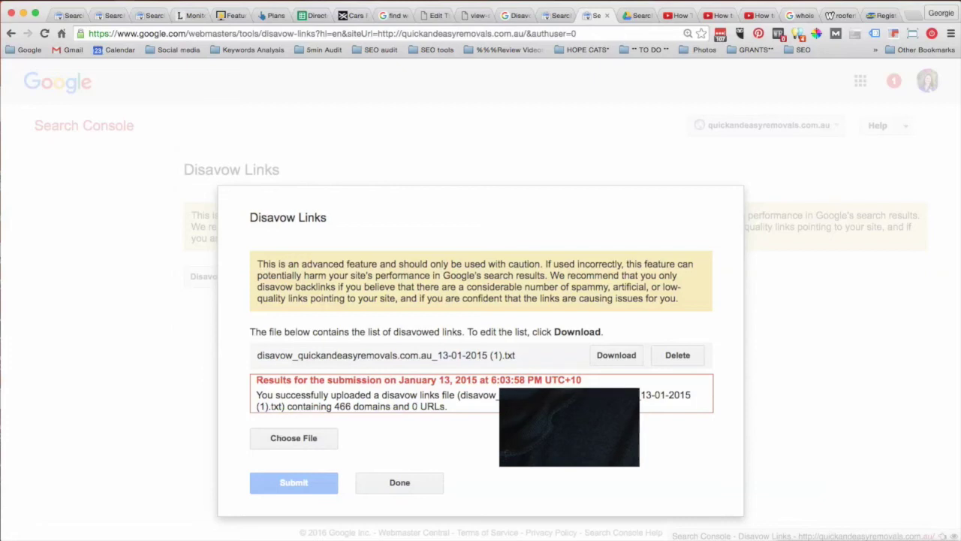
pyautogui.click(557, 16)
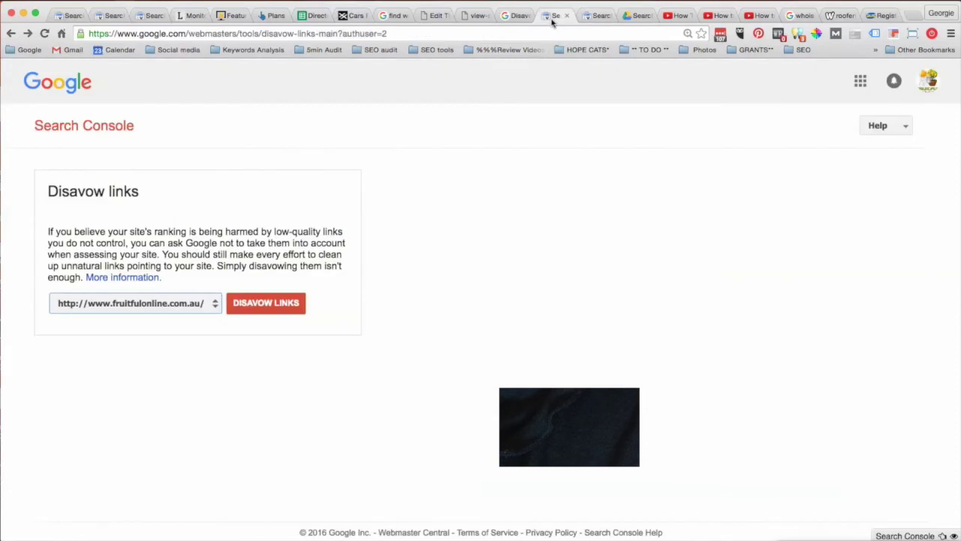
pyautogui.click(264, 305)
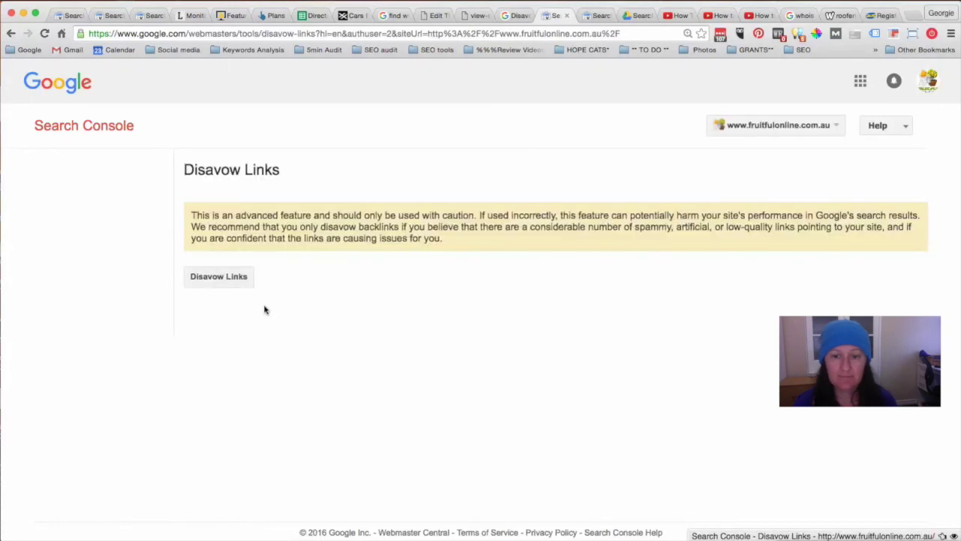
# - Bring up the disavow file upload dialog, then switch to the Disavow backlinks help article
pyautogui.click(219, 283)
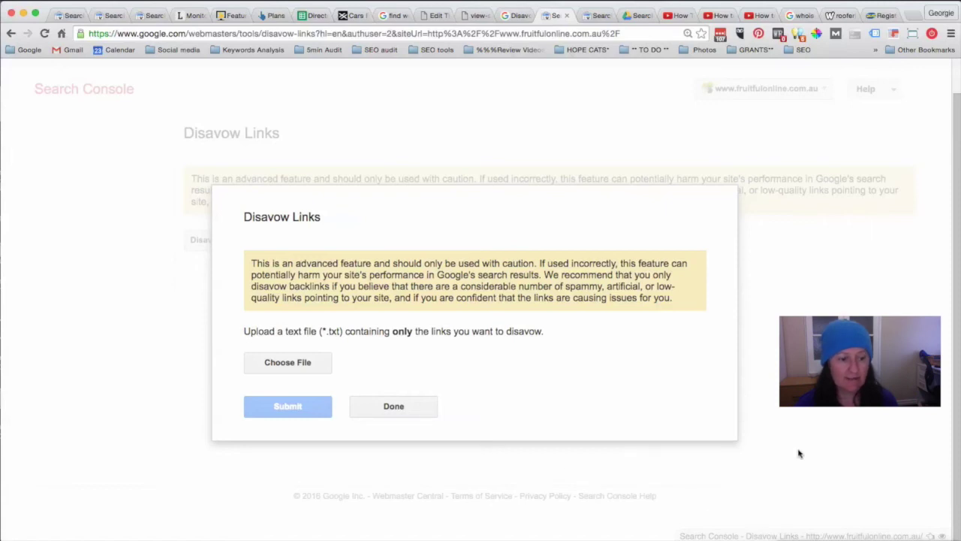
pyautogui.hotkey('ctrl', 'shift', 'Tab')
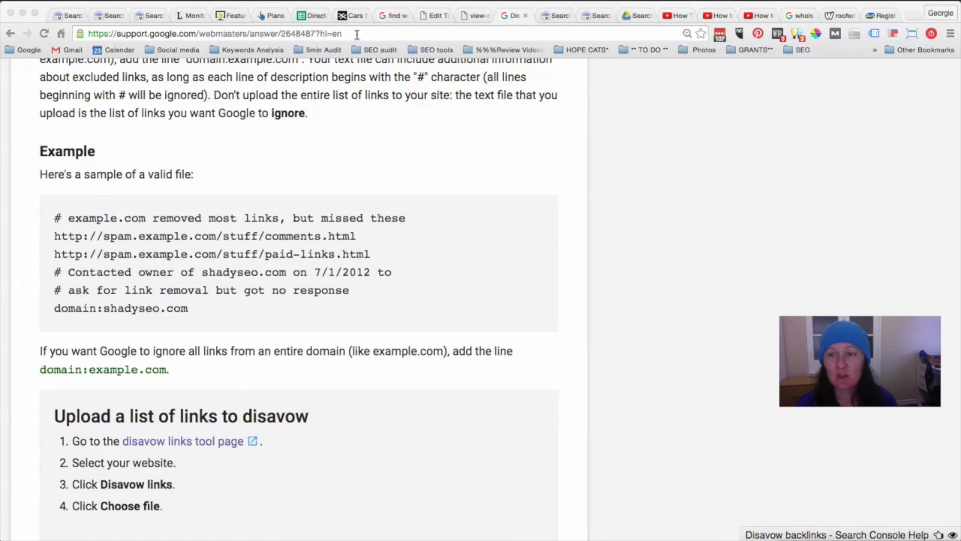
# - Highlight the example file's comment lines, then move disavow_website_18-02-2015 text file into view
pyautogui.click(248, 35)
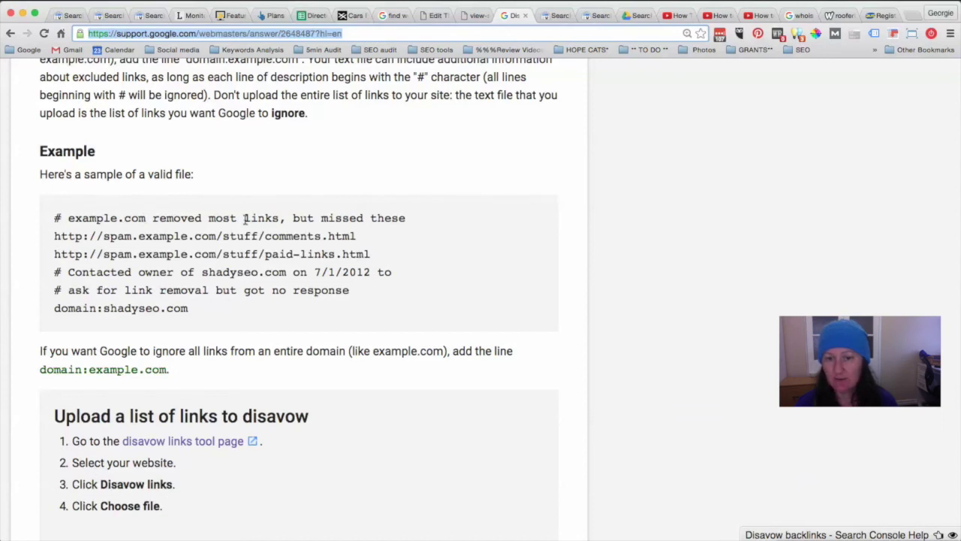
pyautogui.click(409, 219)
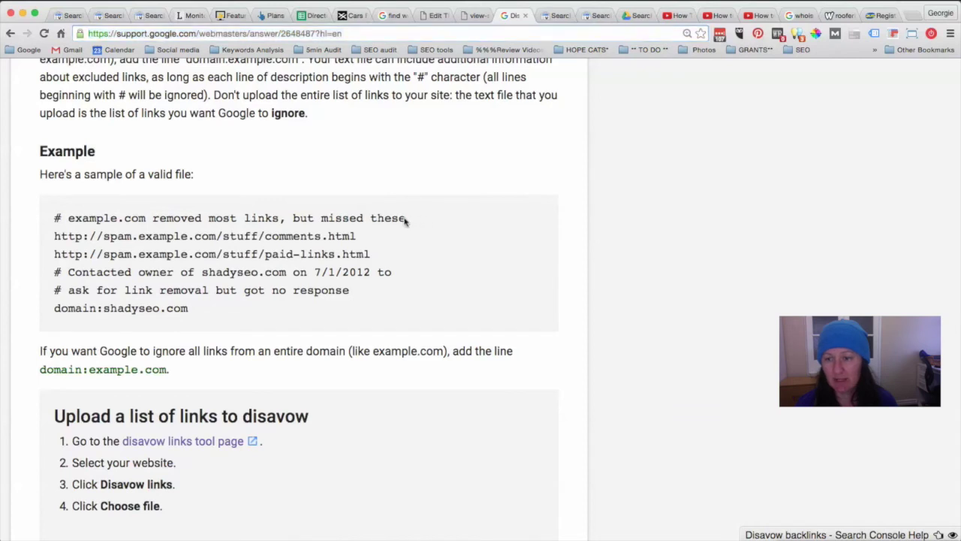
pyautogui.moveTo(347, 218); pyautogui.dragTo(47, 216)
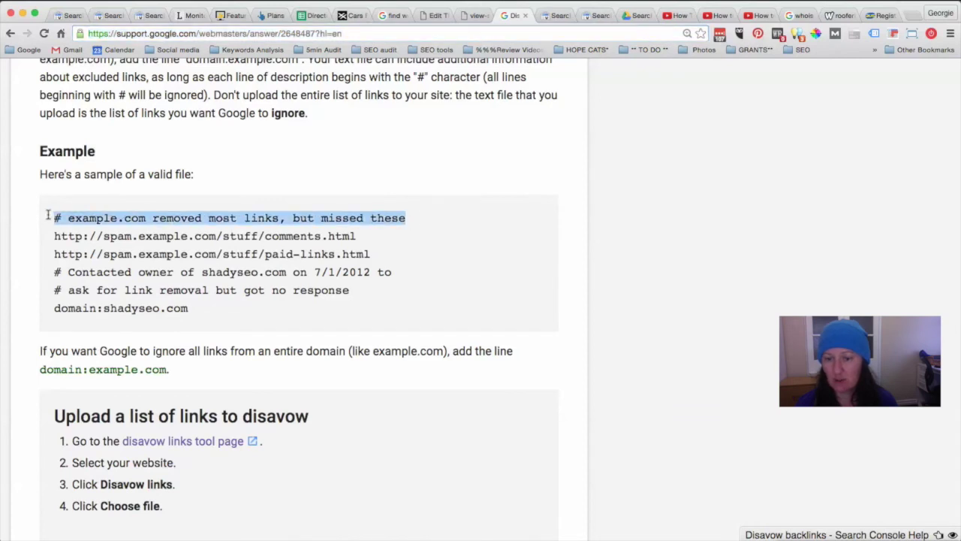
pyautogui.click(354, 299)
pyautogui.moveTo(355, 293); pyautogui.dragTo(51, 274)
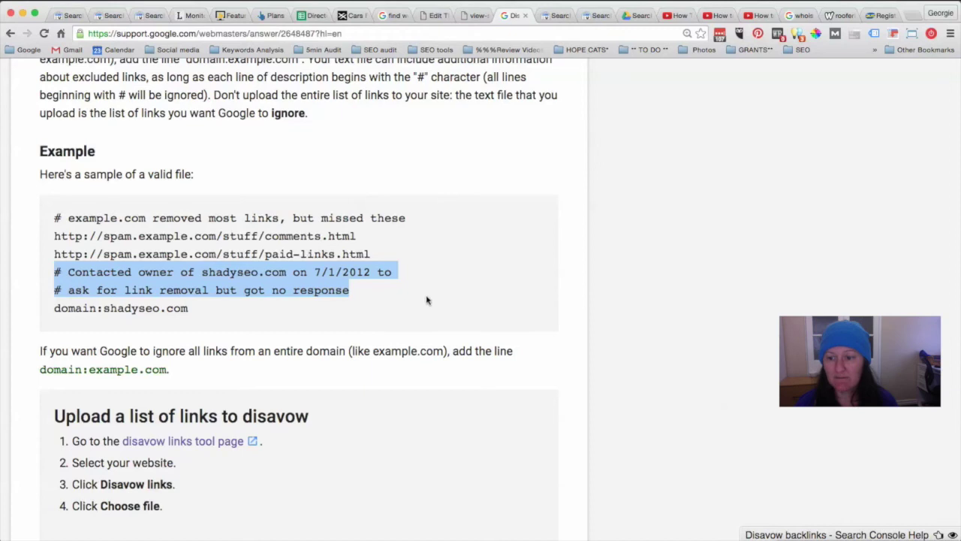
pyautogui.click(124, 311)
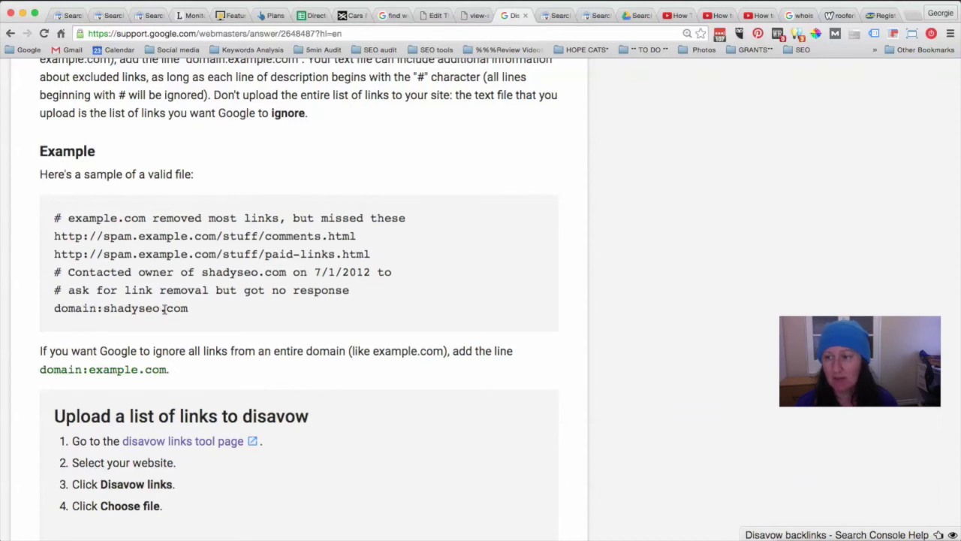
pyautogui.moveTo(15, 143); pyautogui.dragTo(348, 141)
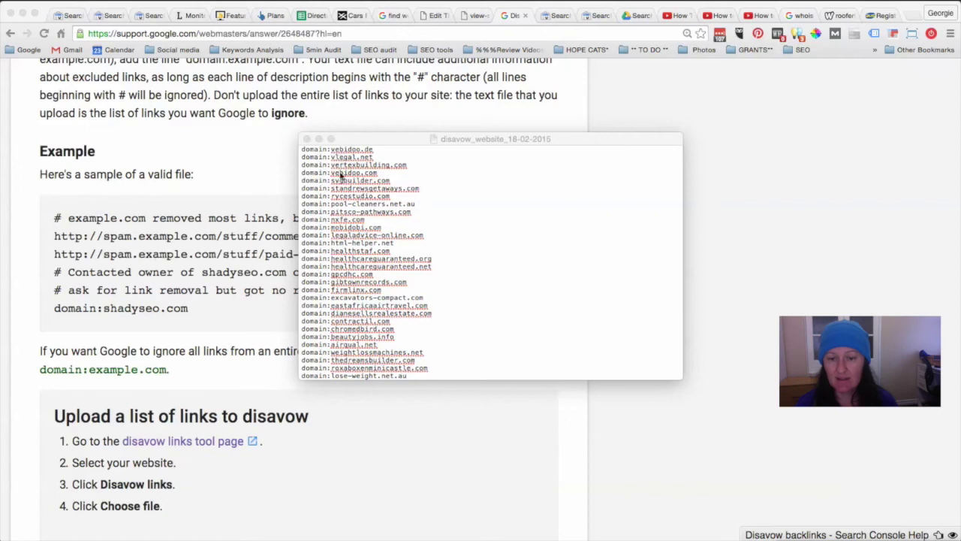
pyautogui.scroll(-5, 344, 264)
pyautogui.scroll(5, 344, 265)
pyautogui.tripleClick(322, 150)
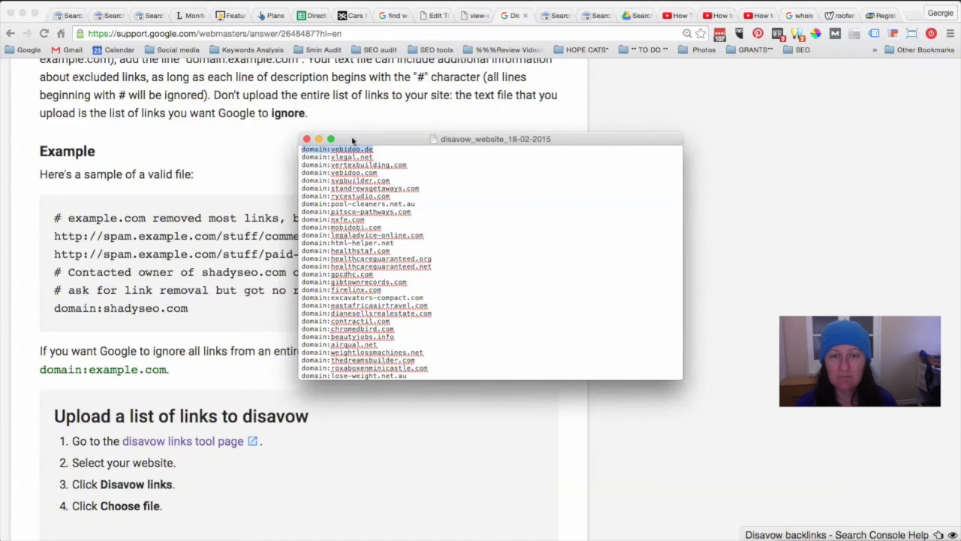
pyautogui.moveTo(350, 139); pyautogui.dragTo(546, 101)
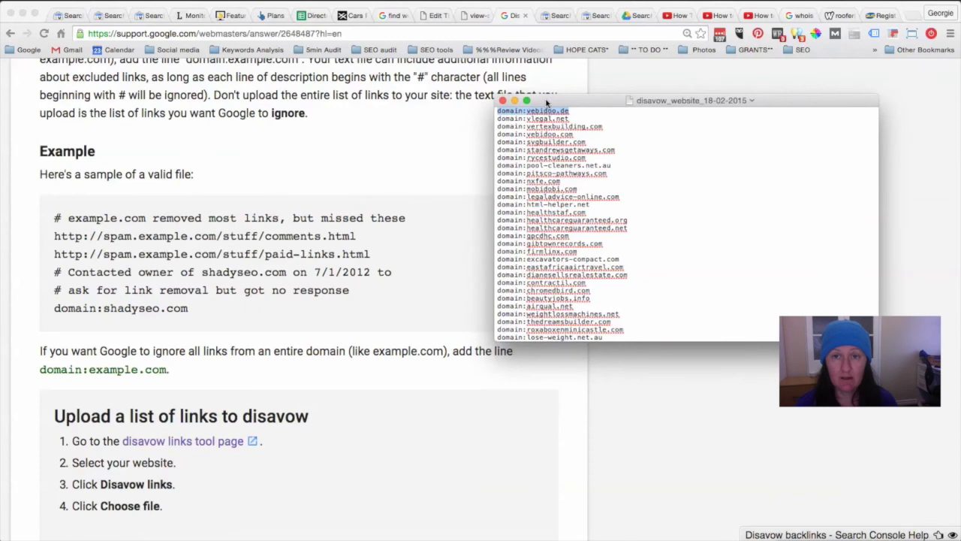
pyautogui.click(345, 19)
pyautogui.click(346, 16)
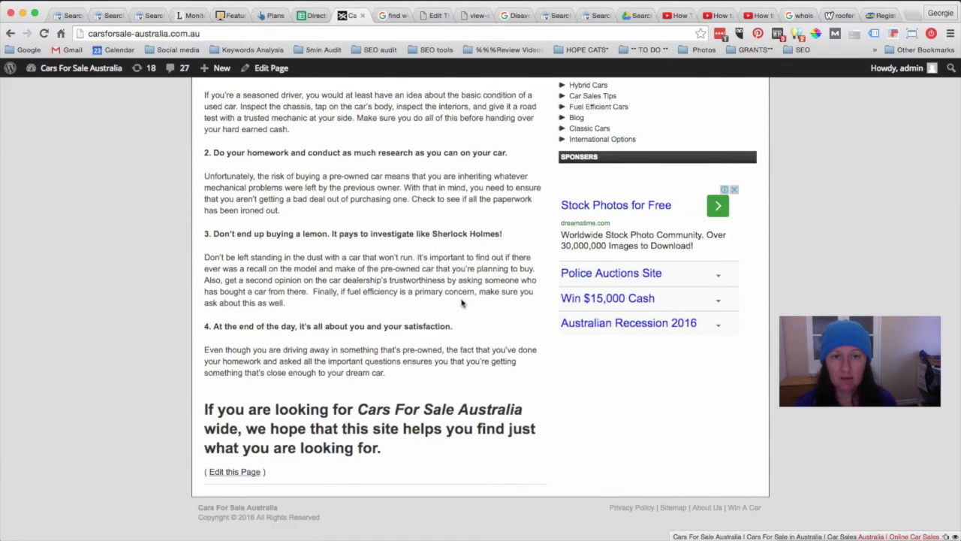
pyautogui.click(515, 15)
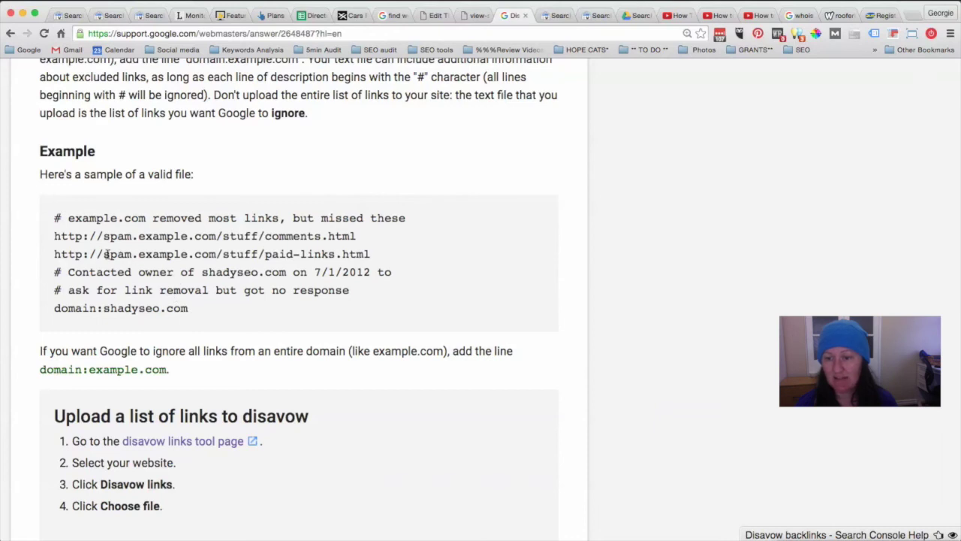
pyautogui.moveTo(54, 253); pyautogui.dragTo(372, 253)
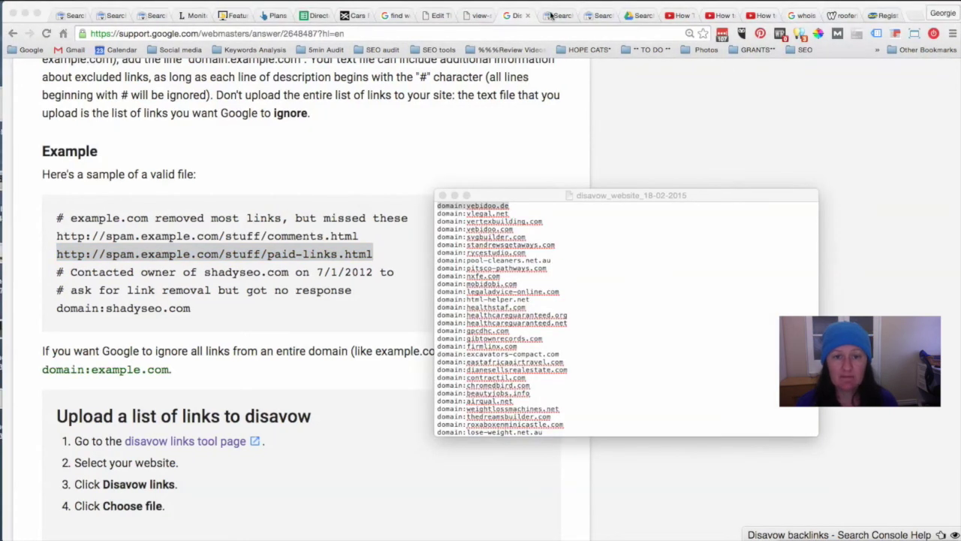
# - Upload disavow_website_18-02-2015.txt as the disavow file for fruitfulonline.com.au and submit it
pyautogui.click(551, 15)
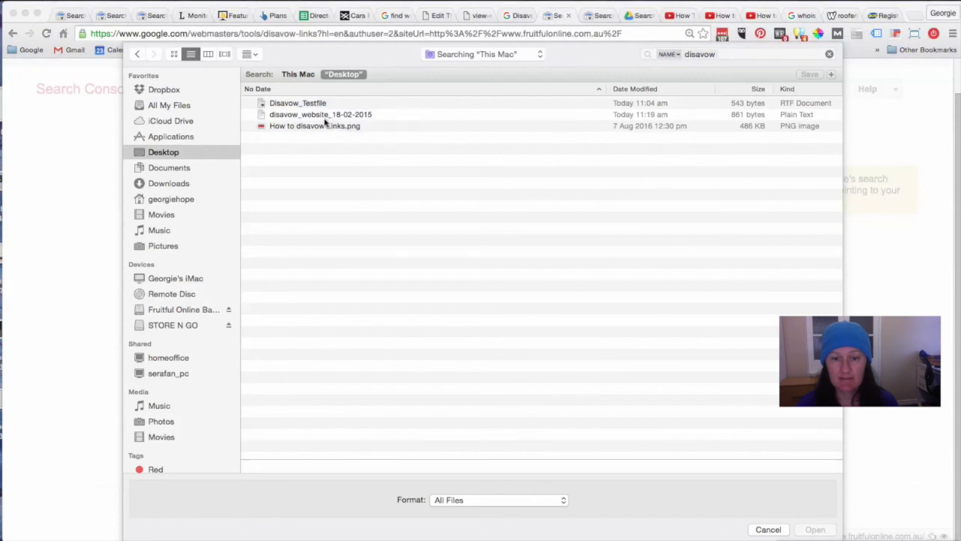
pyautogui.doubleClick(321, 115)
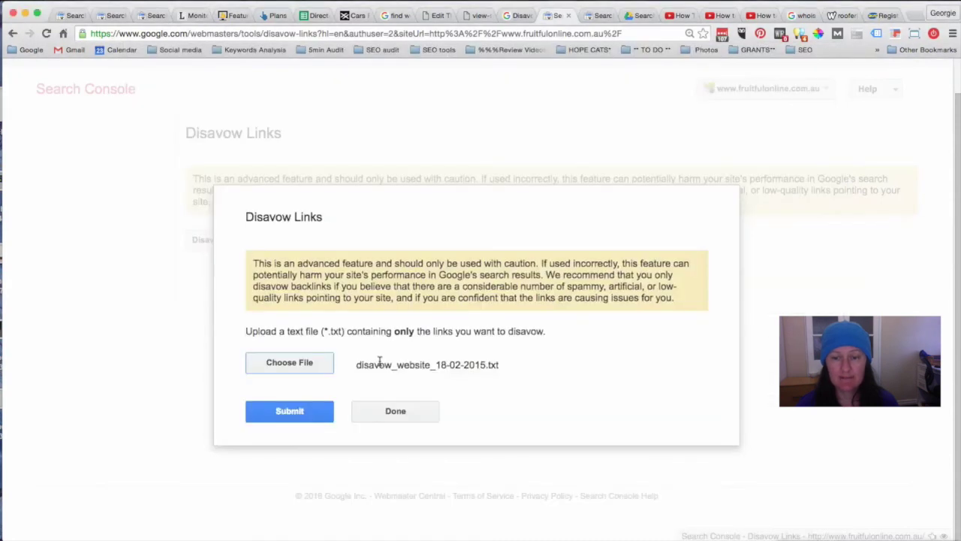
pyautogui.click(290, 411)
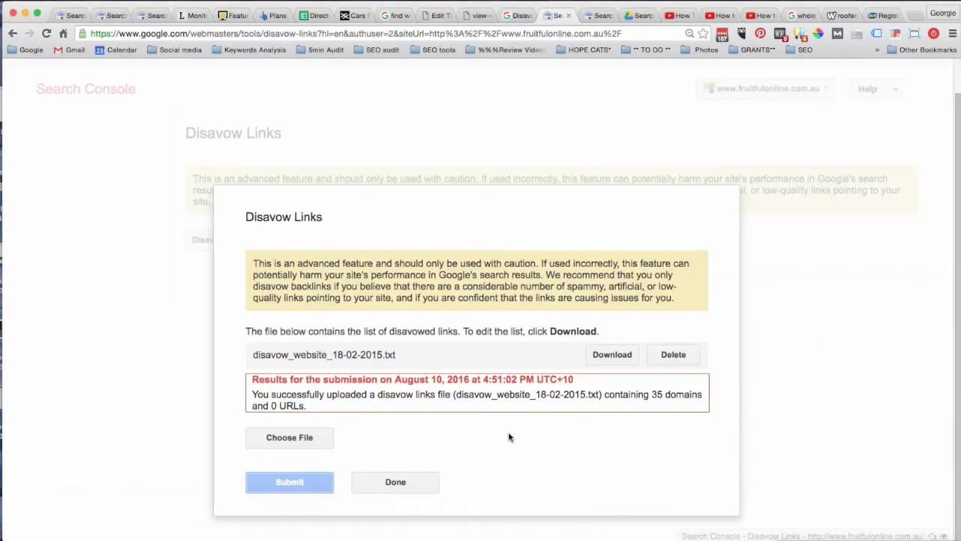
# - Delete the uploaded 35-domain disavow file and confirm the deletion
pyautogui.click(674, 356)
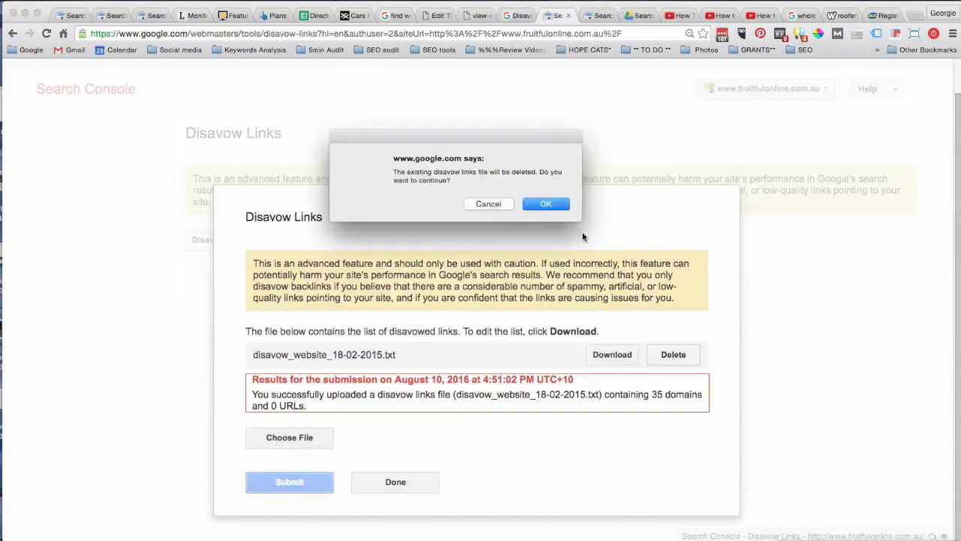
pyautogui.click(546, 206)
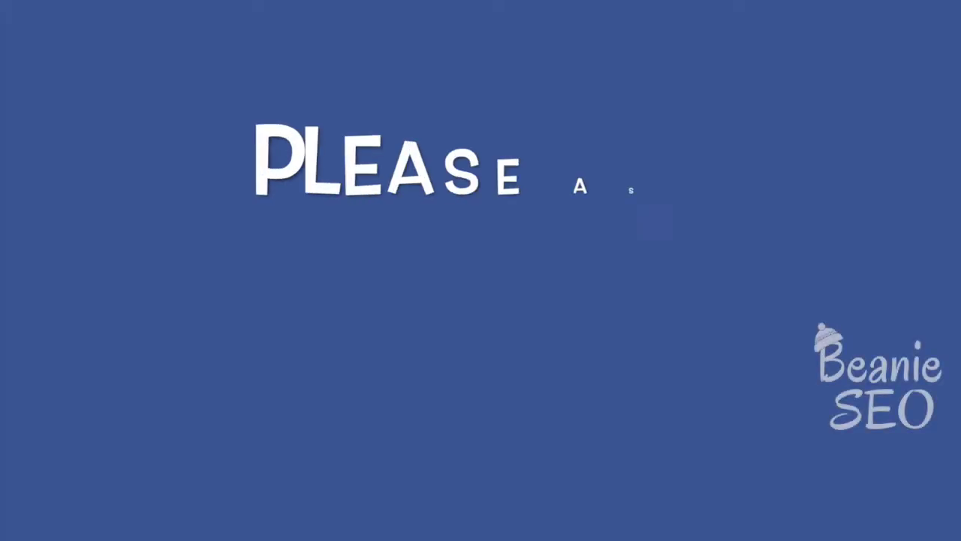